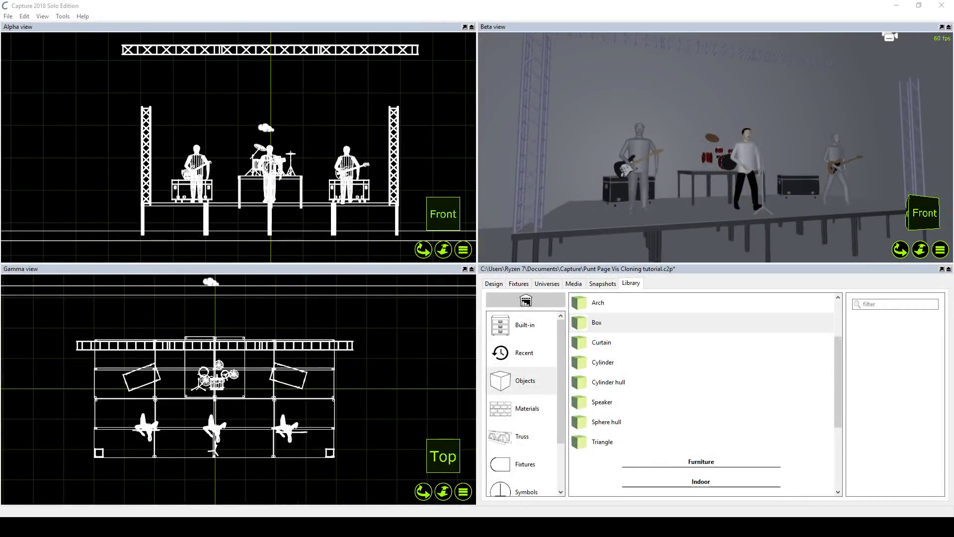
# Step: Orbit the 3D view back from the stage and select the left and right truss towers
pyautogui.moveTo(735, 110); pyautogui.dragTo(738, 113)
pyautogui.click(459, 341)
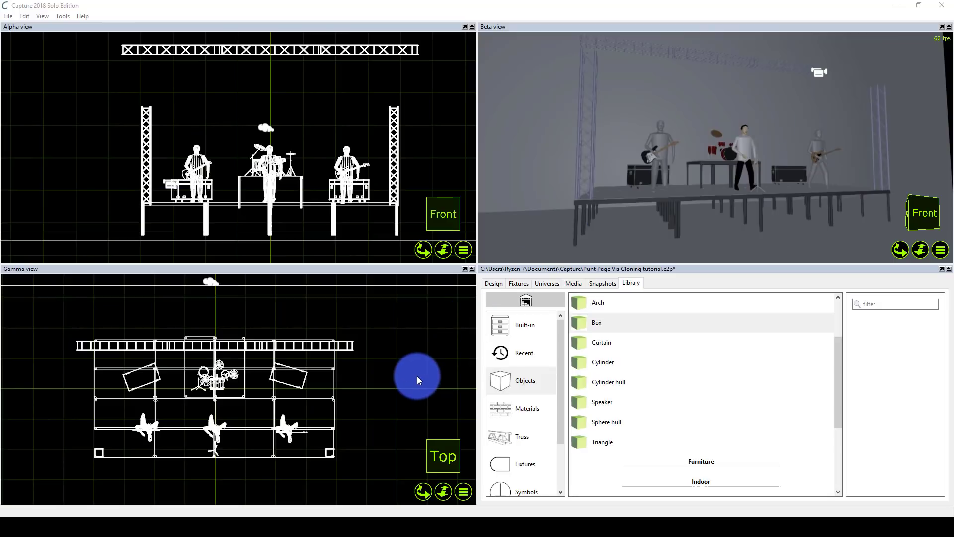
pyautogui.click(308, 436)
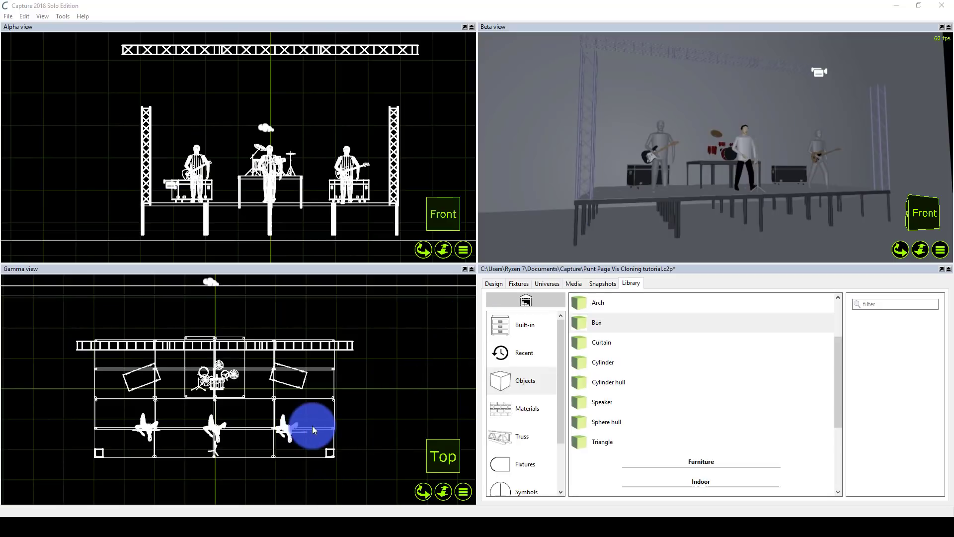
pyautogui.moveTo(314, 429); pyautogui.dragTo(292, 433)
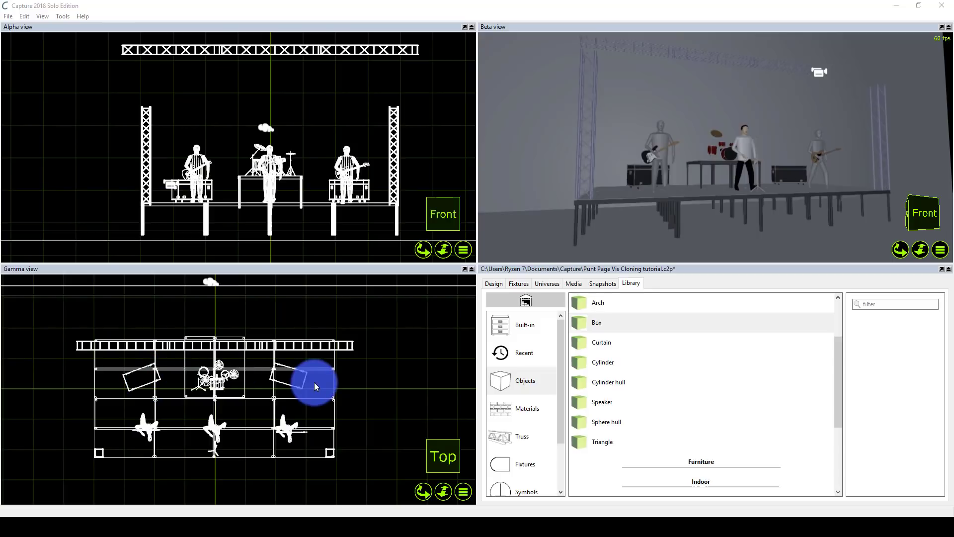
pyautogui.click(147, 142)
pyautogui.click(391, 145)
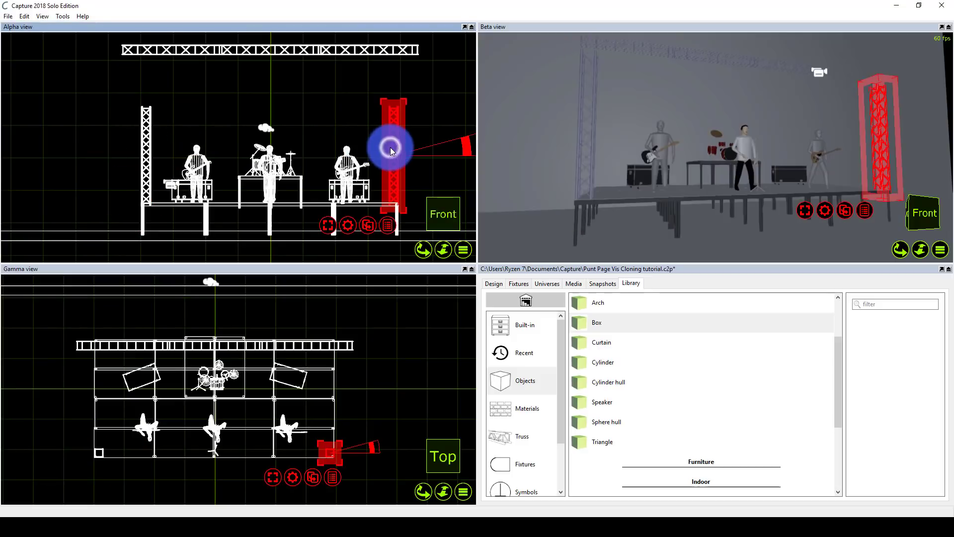
pyautogui.click(324, 126)
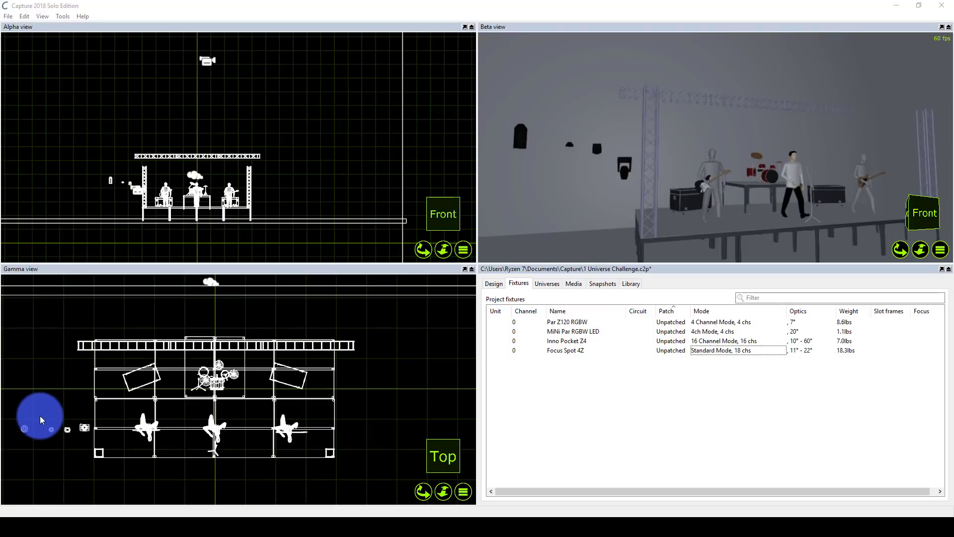
# Step: Give the Par Z120 RGBW a 25° beam angle, then select the MiNi Par RGBW LED row
pyautogui.click(581, 322)
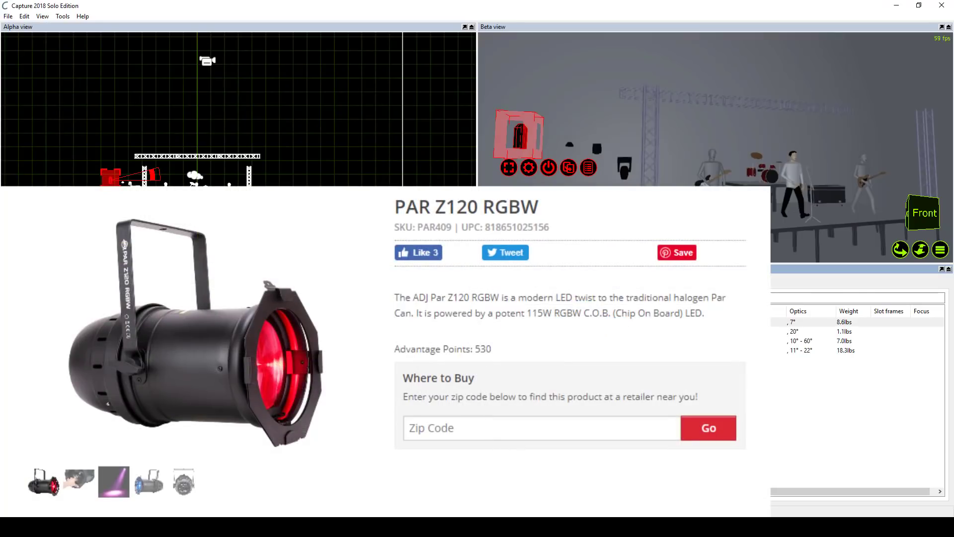
pyautogui.click(800, 326)
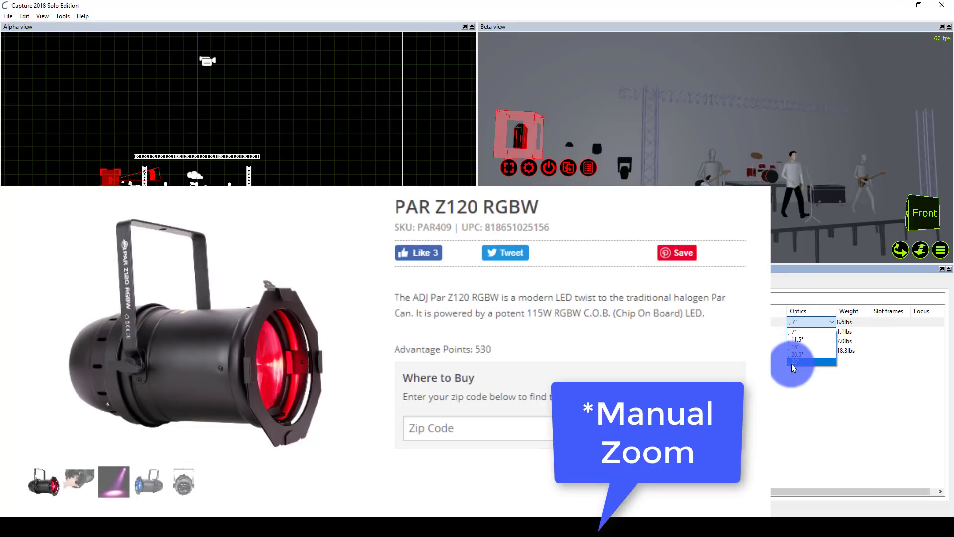
pyautogui.click(792, 363)
pyautogui.click(802, 333)
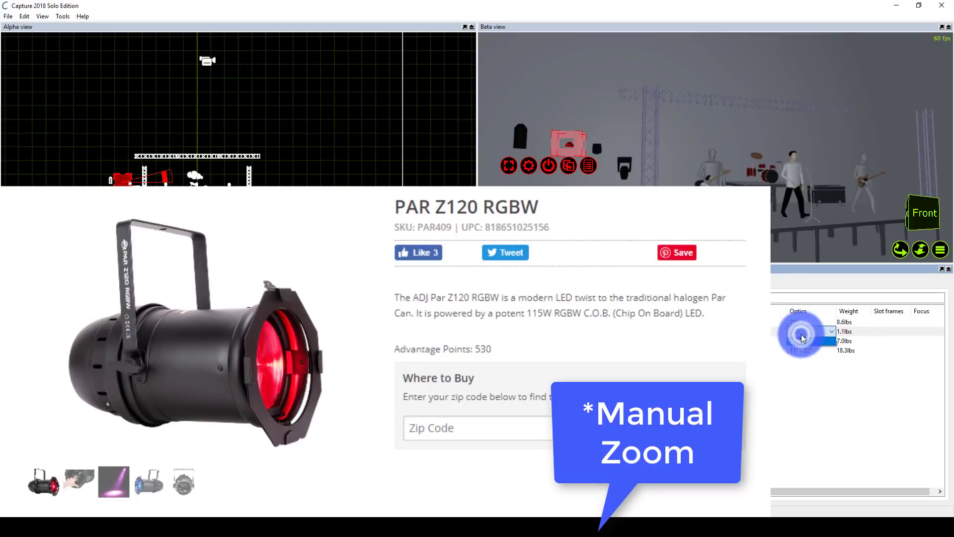
pyautogui.click(797, 324)
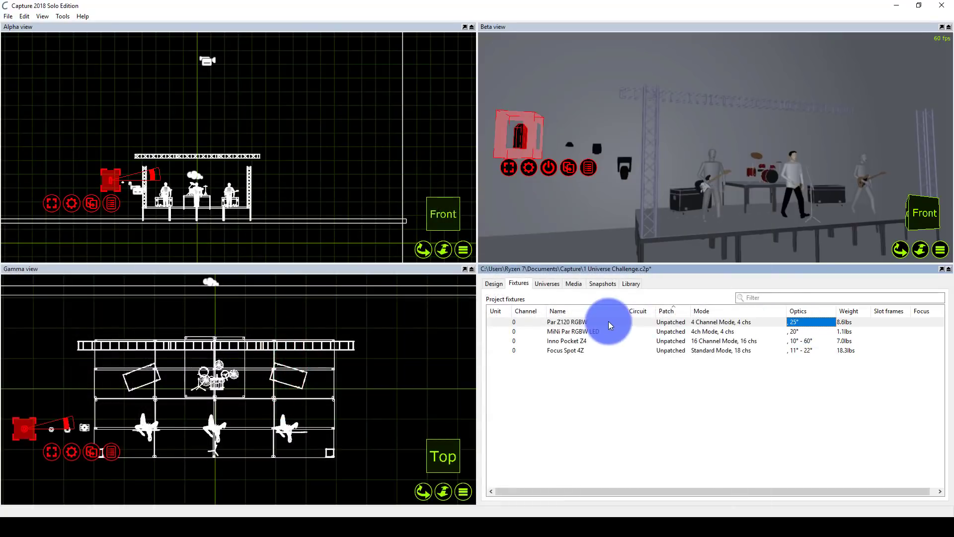
pyautogui.click(607, 331)
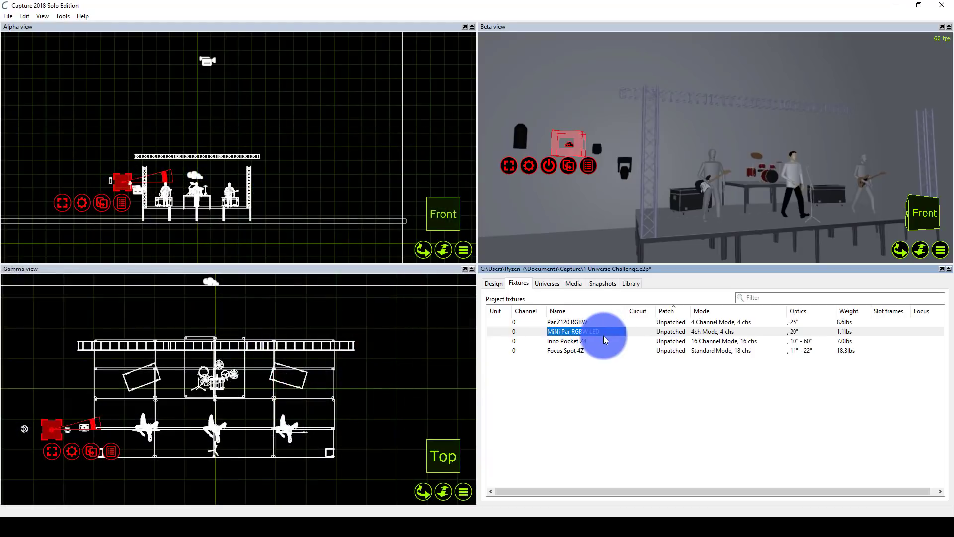
pyautogui.click(601, 338)
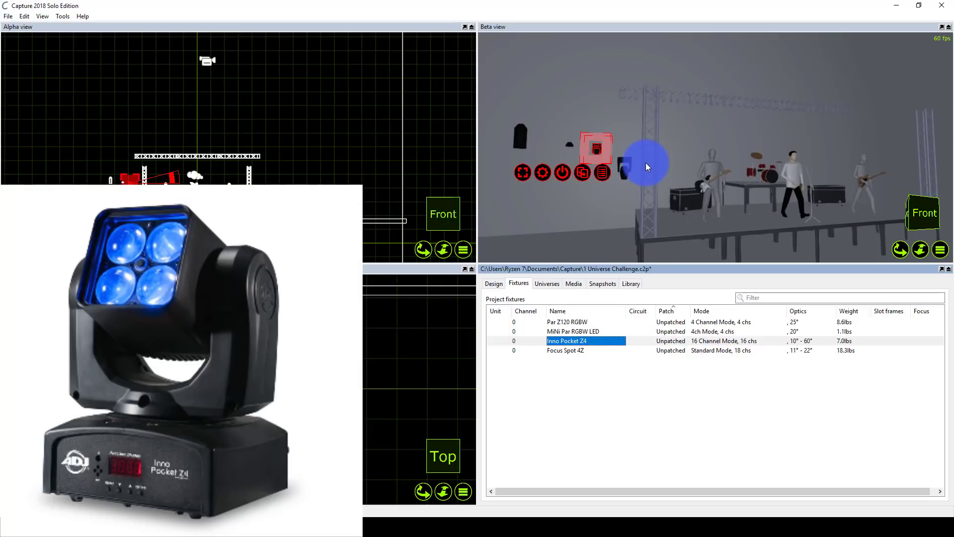
pyautogui.click(708, 342)
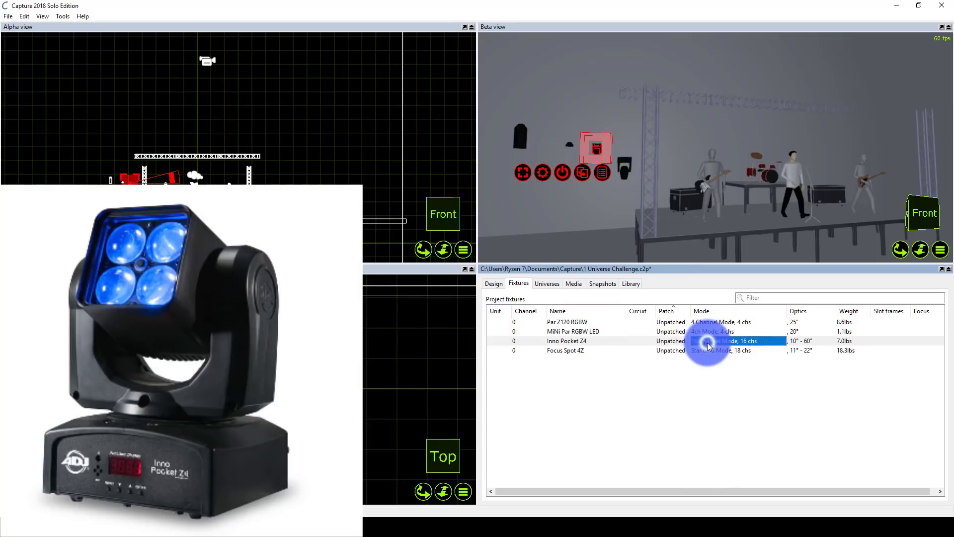
pyautogui.click(707, 342)
pyautogui.click(708, 346)
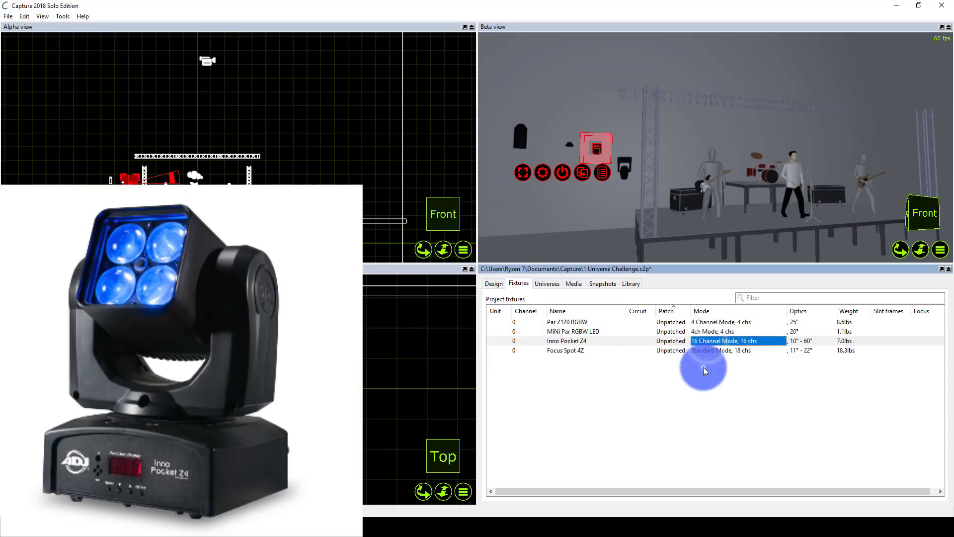
pyautogui.click(634, 341)
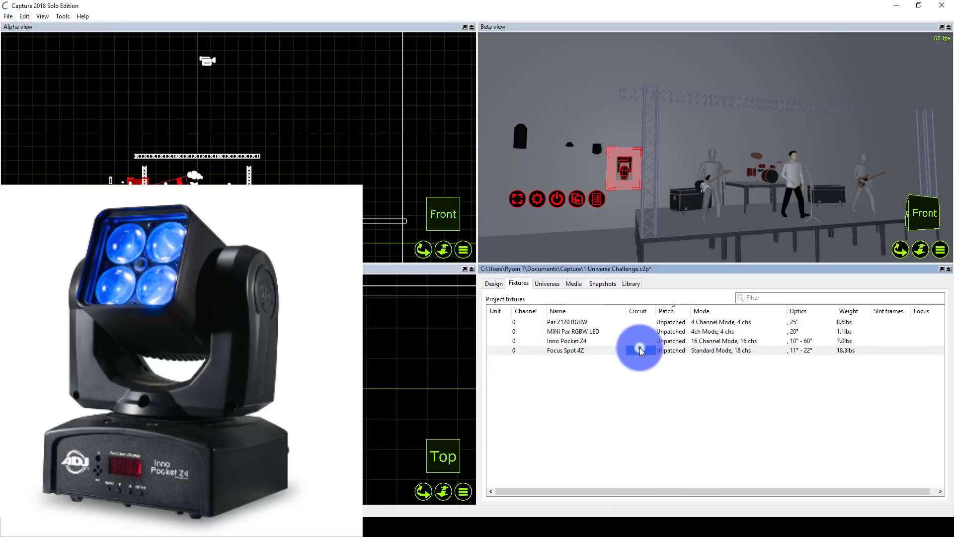
pyautogui.click(601, 341)
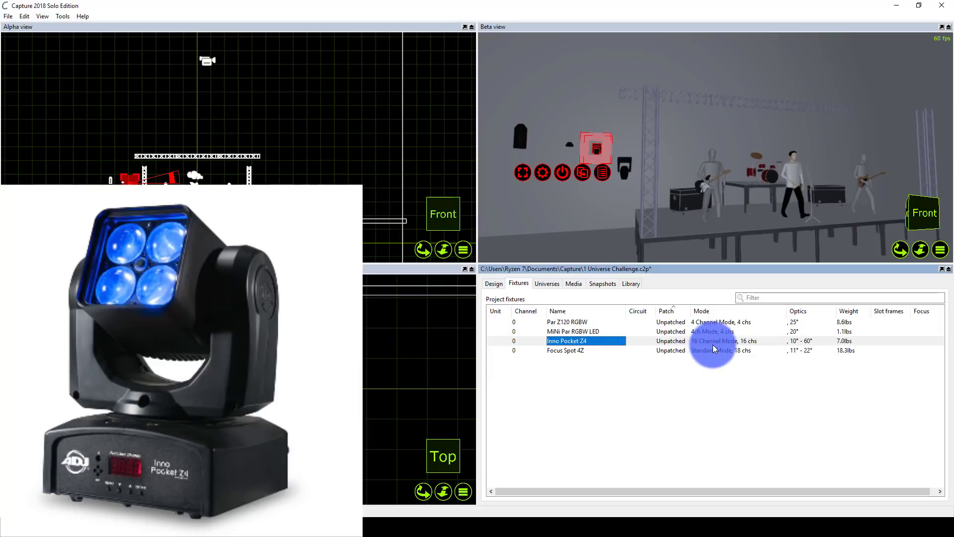
pyautogui.click(811, 342)
pyautogui.click(811, 345)
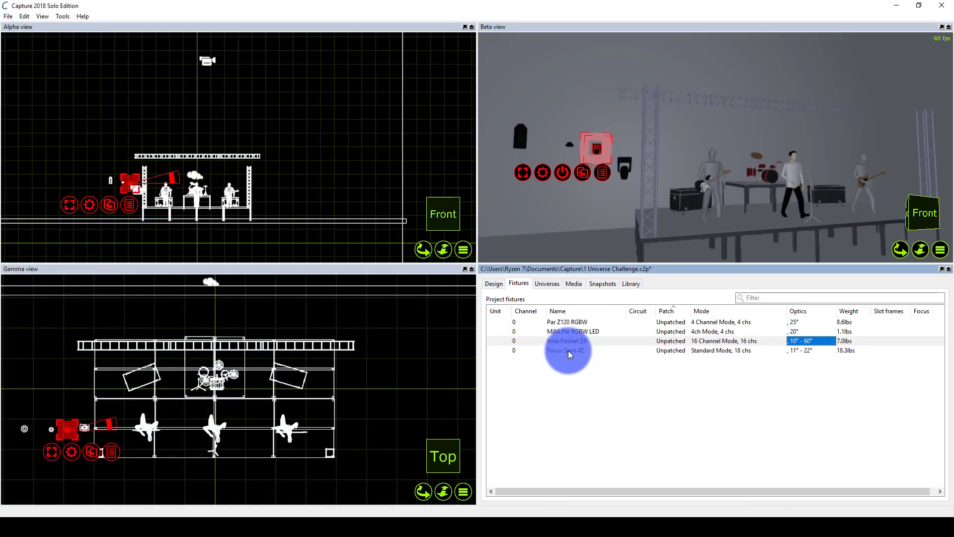
pyautogui.click(568, 350)
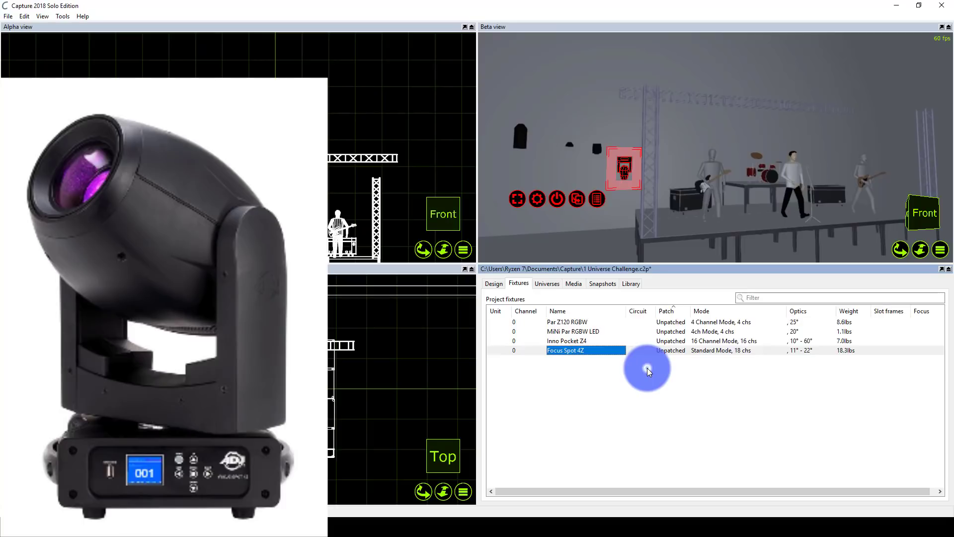
pyautogui.click(648, 368)
pyautogui.click(591, 351)
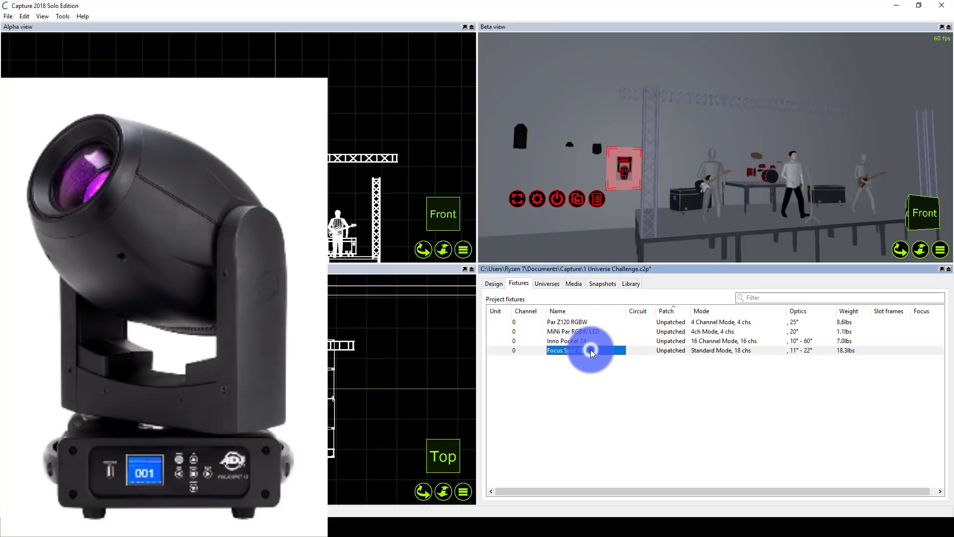
pyautogui.click(592, 341)
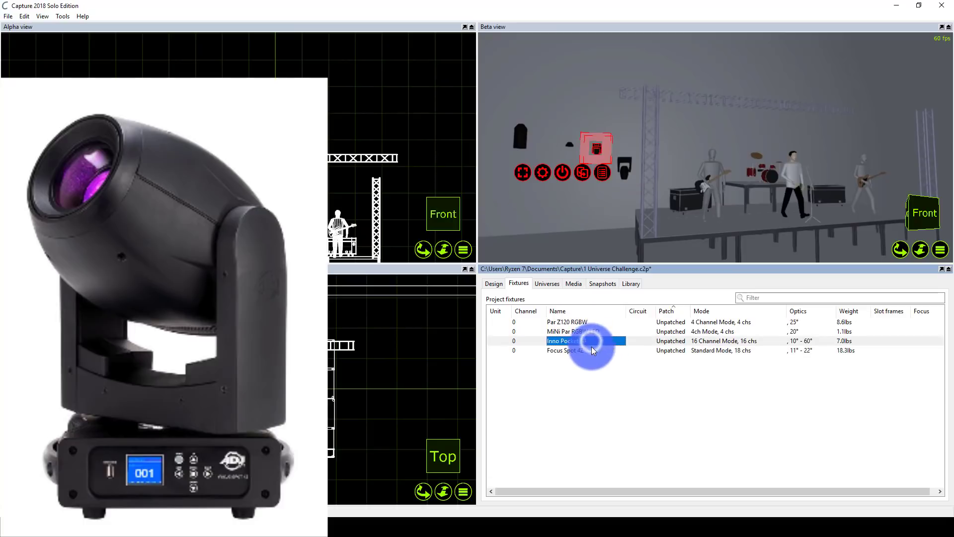
pyautogui.click(591, 347)
pyautogui.click(589, 367)
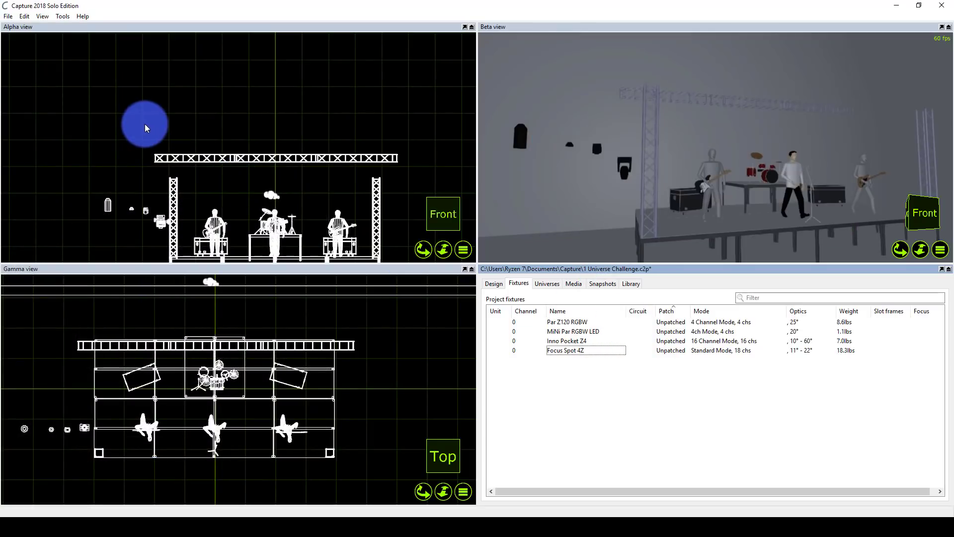
# Step: Select one section of the overhead truss and make a single clone of it
pyautogui.moveTo(135, 131); pyautogui.dragTo(405, 169)
pyautogui.click(335, 97)
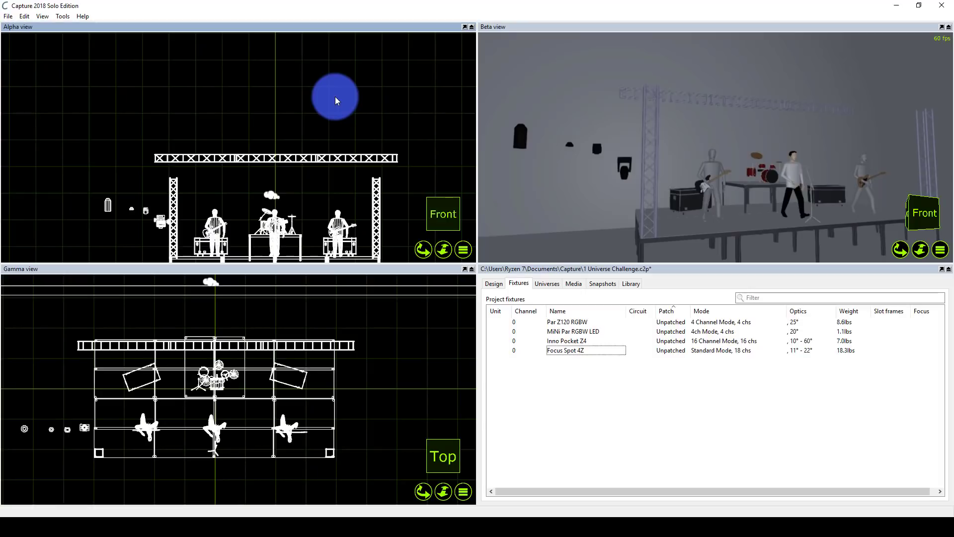
pyautogui.click(88, 350)
pyautogui.click(139, 376)
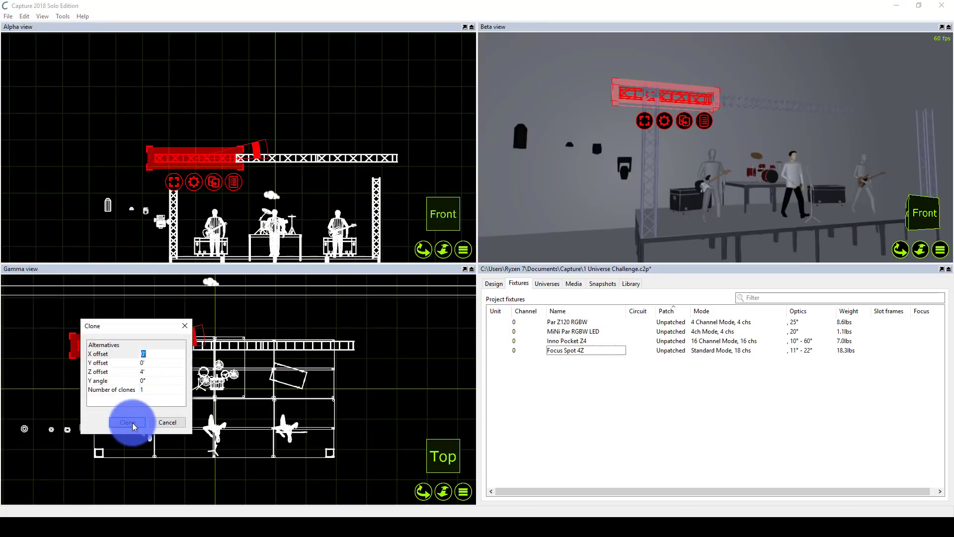
pyautogui.click(132, 423)
# Step: Rotate the cloned truss about 33.7° and move it down over stage left
pyautogui.moveTo(132, 366)
pyautogui.mouseDown()
pyautogui.moveTo(195, 379)
pyautogui.moveTo(175, 337)
pyautogui.moveTo(186, 350)
pyautogui.mouseUp()
pyautogui.moveTo(106, 396); pyautogui.dragTo(115, 373)
pyautogui.press('Escape')
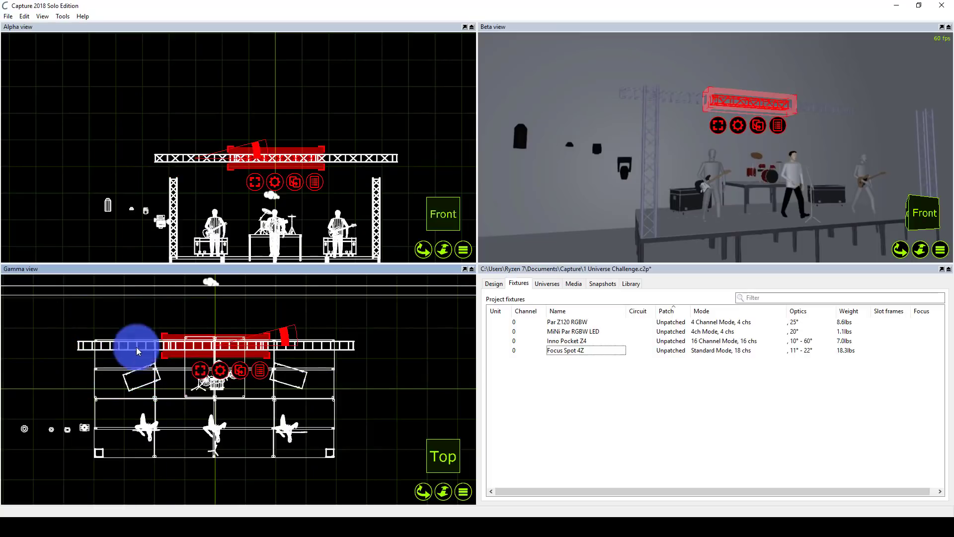
pyautogui.moveTo(152, 323); pyautogui.dragTo(109, 382)
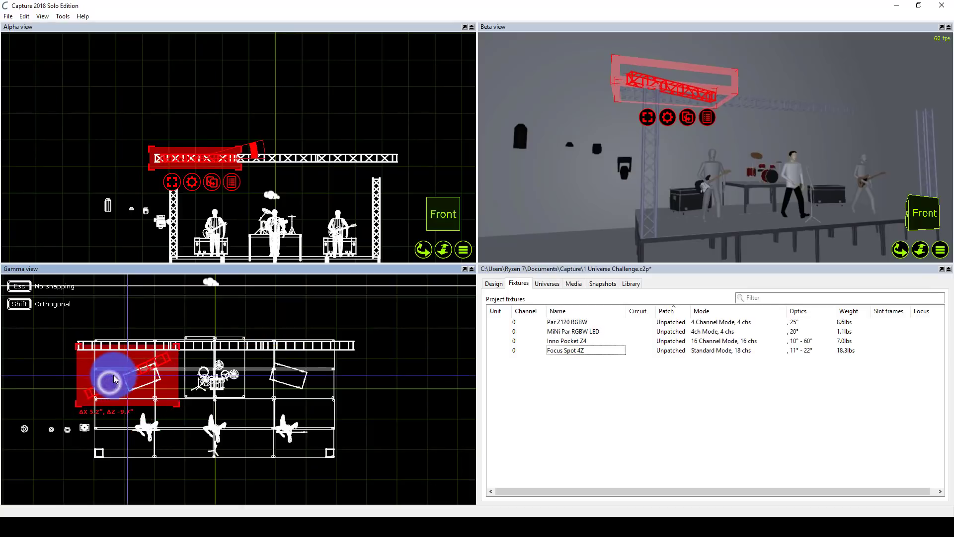
pyautogui.moveTo(114, 377); pyautogui.dragTo(116, 378)
pyautogui.moveTo(184, 154); pyautogui.dragTo(188, 194)
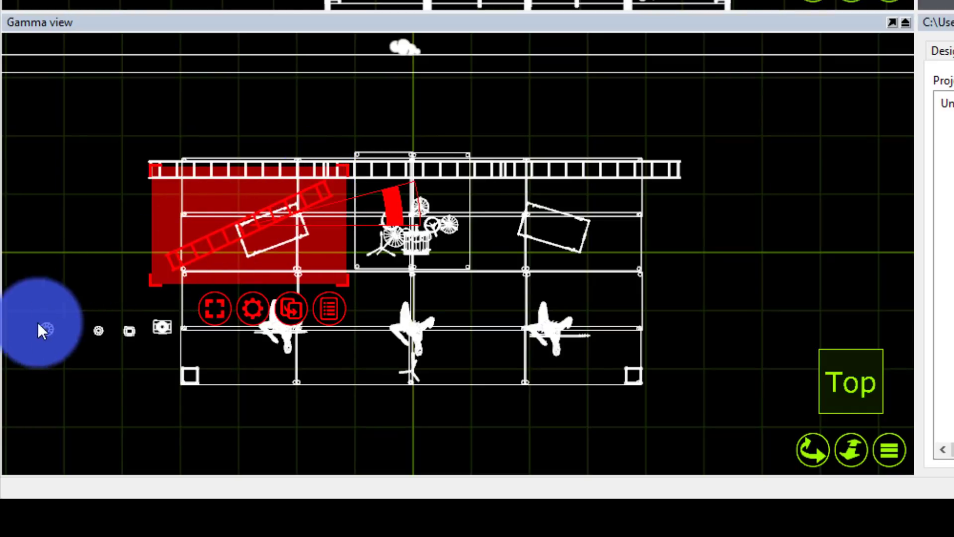
# Step: Clone the angled truss and place the copy diagonally on the stage's right side
pyautogui.hotkey('ctrl', 'd')
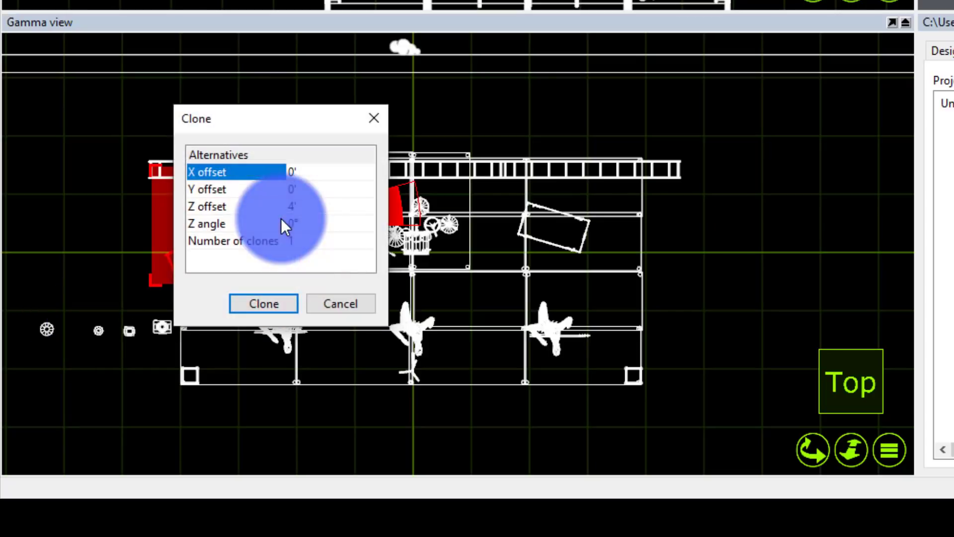
pyautogui.click(272, 307)
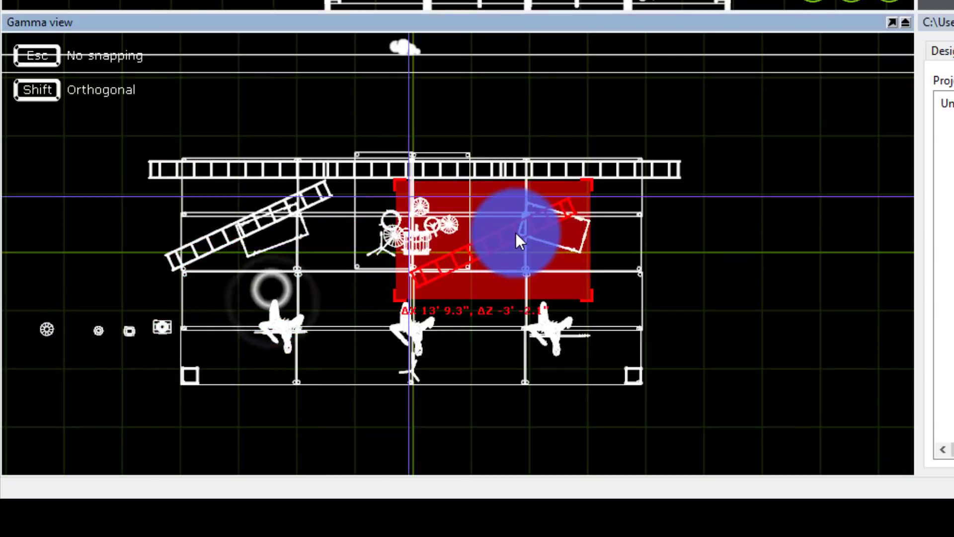
pyautogui.click(638, 222)
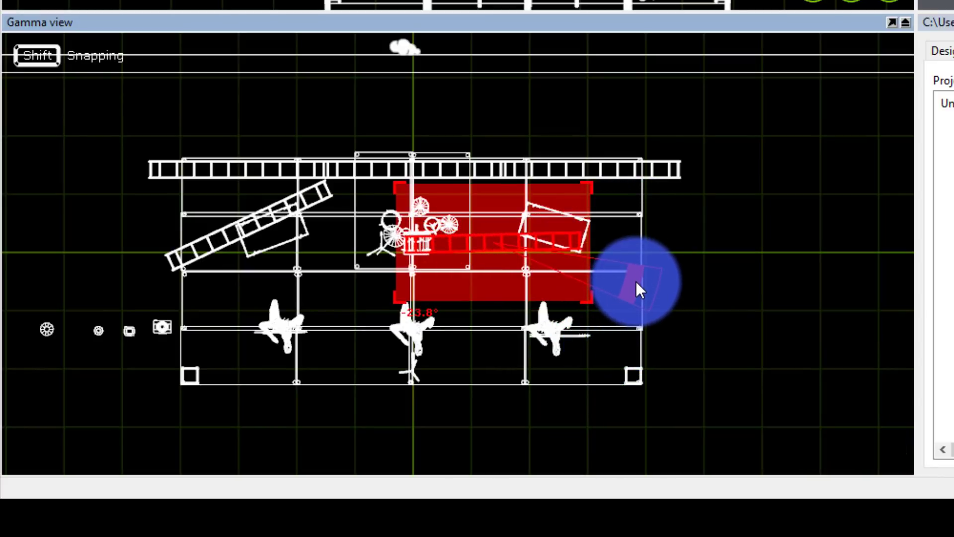
pyautogui.moveTo(636, 281); pyautogui.dragTo(612, 349)
# Step: Shift both angled trusses into symmetrical positions on either side of the stage
pyautogui.moveTo(509, 247); pyautogui.dragTo(279, 225)
pyautogui.moveTo(510, 247); pyautogui.dragTo(588, 227)
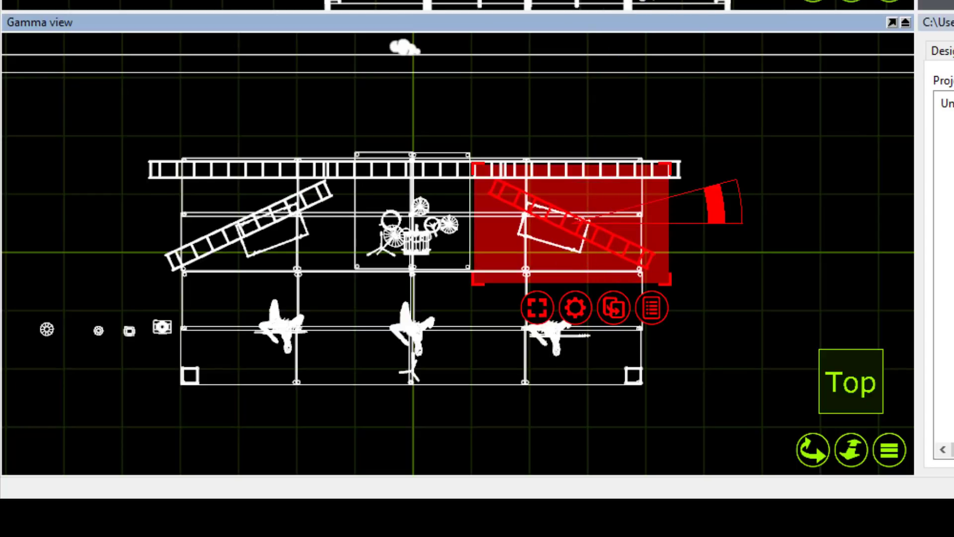
pyautogui.press('Escape')
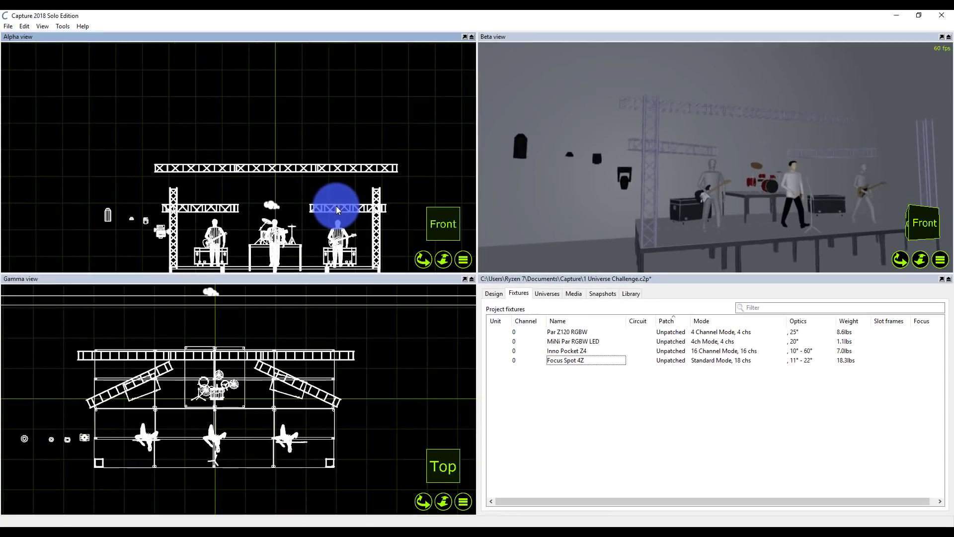
pyautogui.click(336, 206)
pyautogui.click(362, 174)
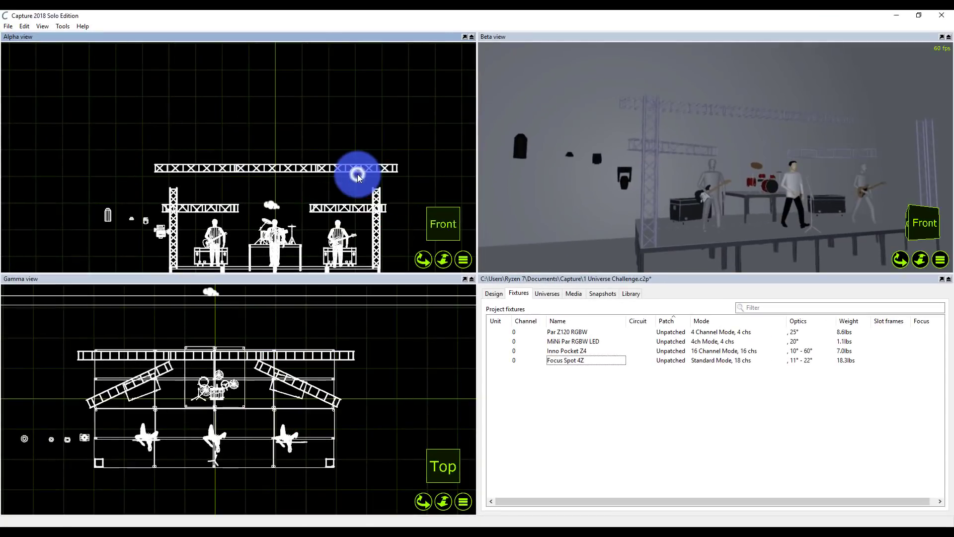
pyautogui.click(319, 203)
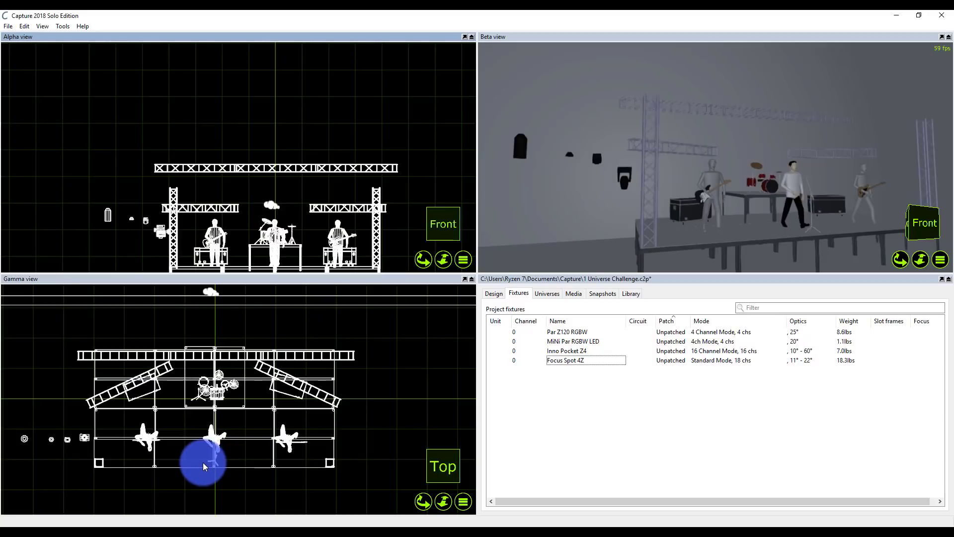
pyautogui.click(28, 440)
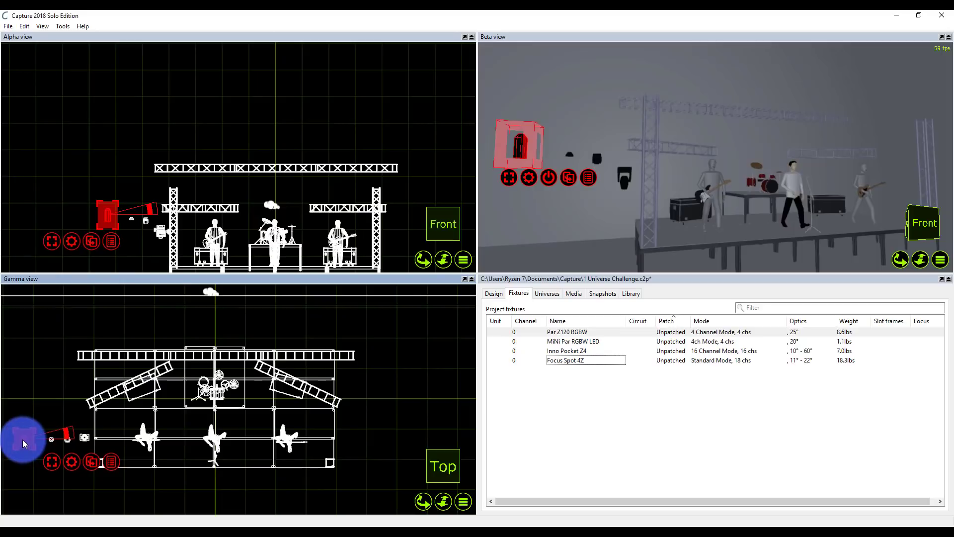
pyautogui.click(700, 353)
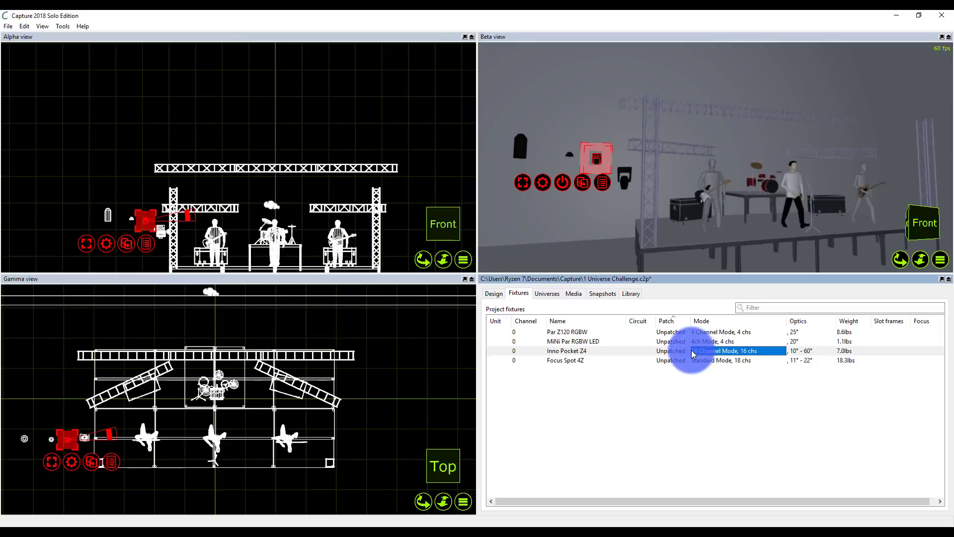
pyautogui.click(727, 353)
pyautogui.click(729, 359)
pyautogui.click(727, 361)
pyautogui.click(727, 361)
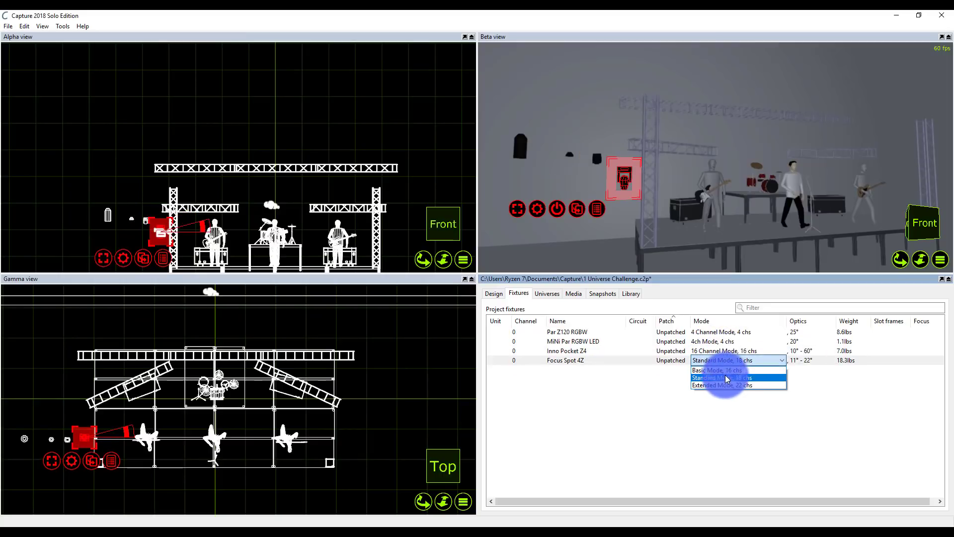
pyautogui.click(726, 378)
pyautogui.click(727, 377)
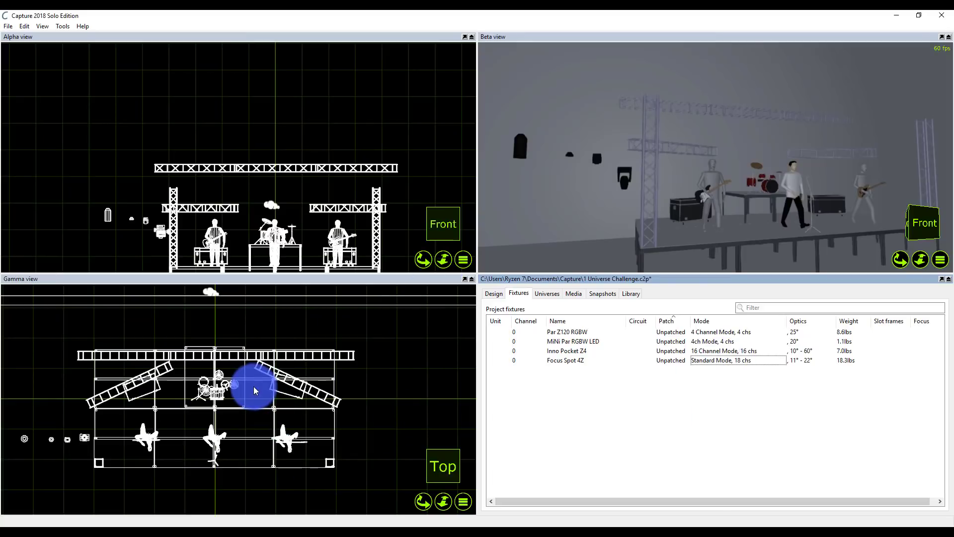
# Step: Hang the stage-left fixture on the left truss, switch it on and raise its Light output
pyautogui.scroll(1, 254, 386)
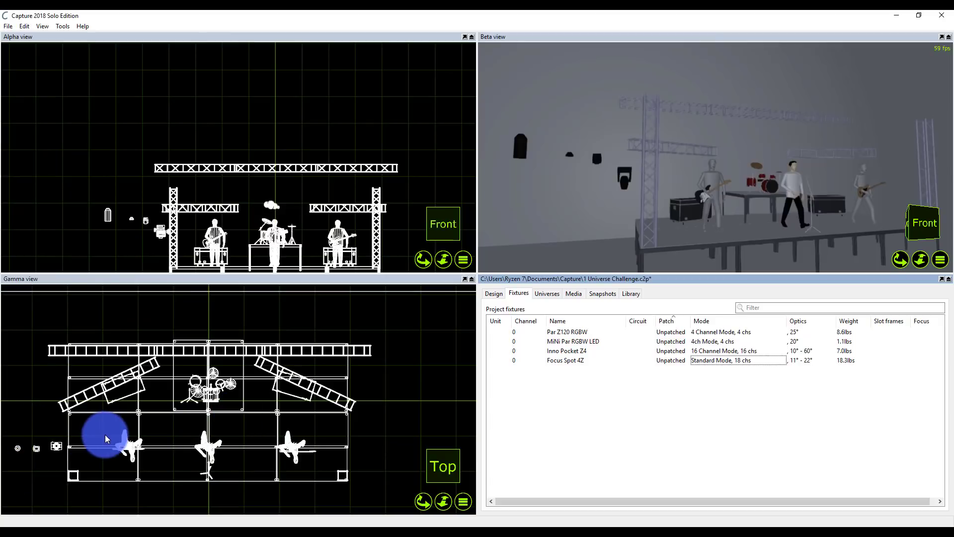
pyautogui.scroll(-1, 104, 435)
pyautogui.click(108, 211)
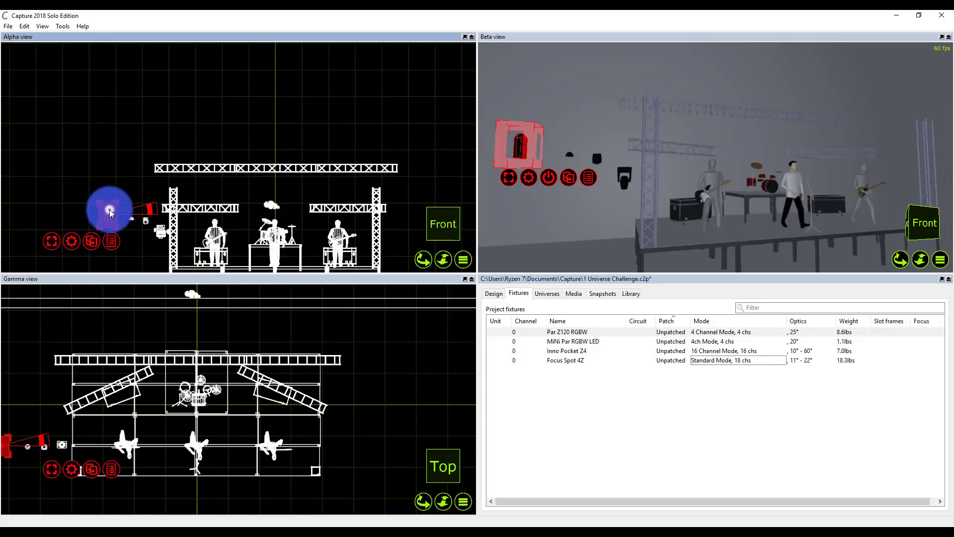
pyautogui.moveTo(10, 455); pyautogui.dragTo(107, 463)
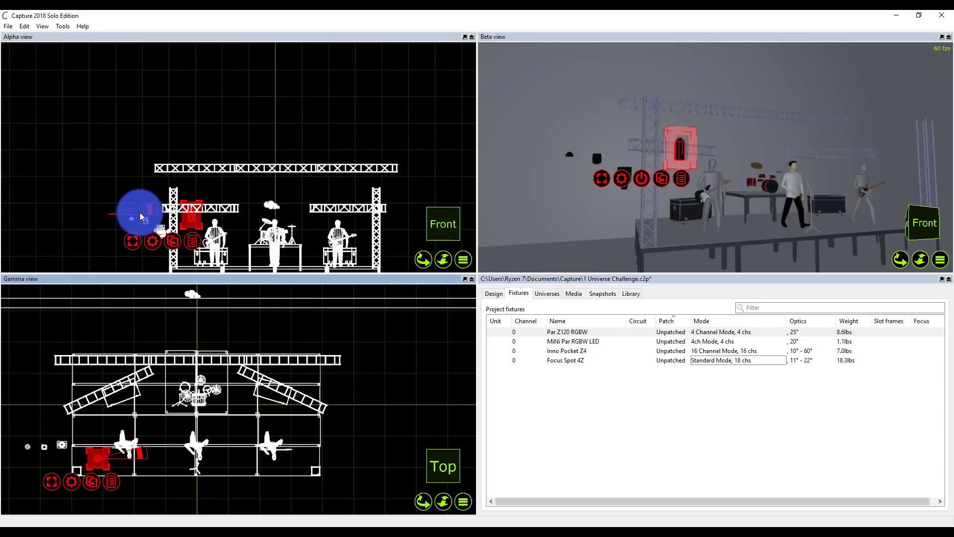
pyautogui.moveTo(139, 212); pyautogui.dragTo(177, 193)
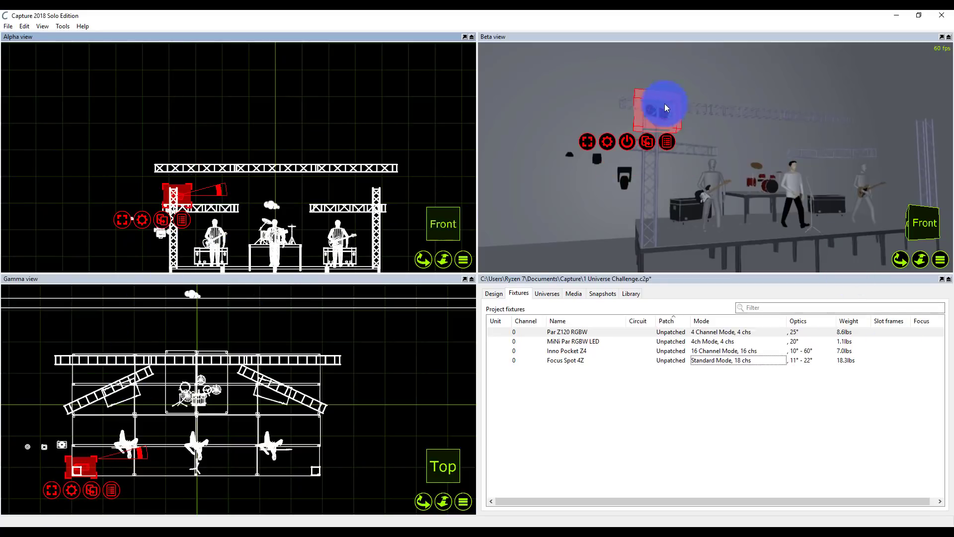
pyautogui.click(625, 145)
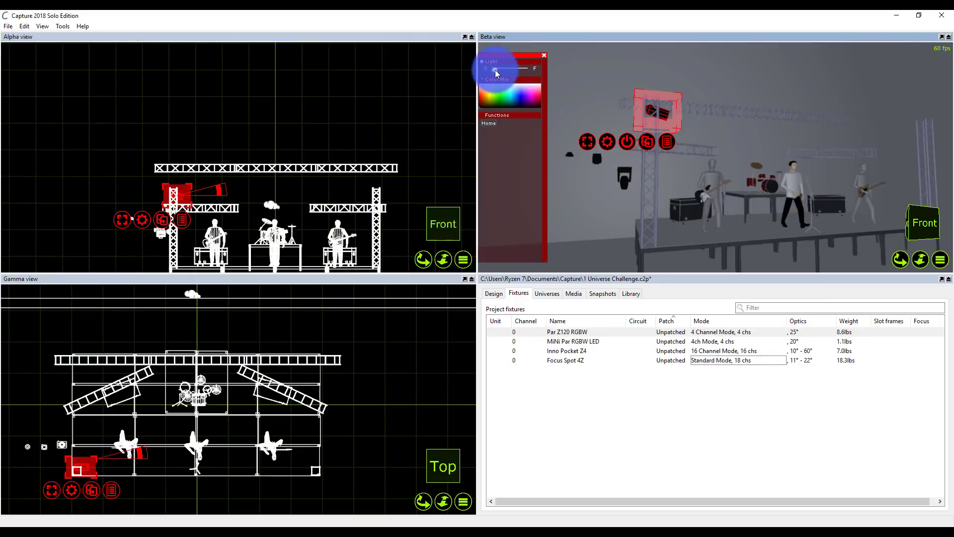
pyautogui.moveTo(495, 69); pyautogui.dragTo(577, 76)
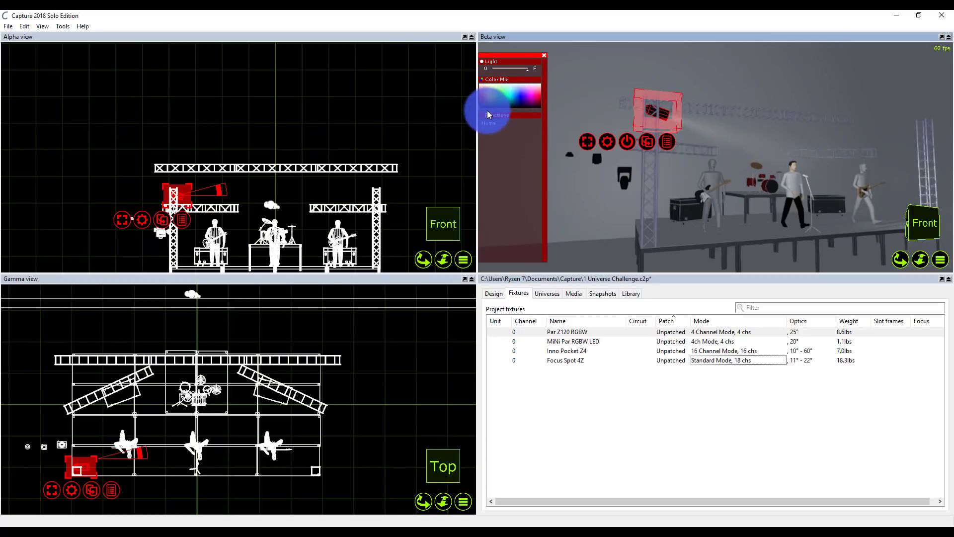
# Step: Lower the Beta view's ambient lighting to 50% in the Design tab's Views properties
pyautogui.click(492, 294)
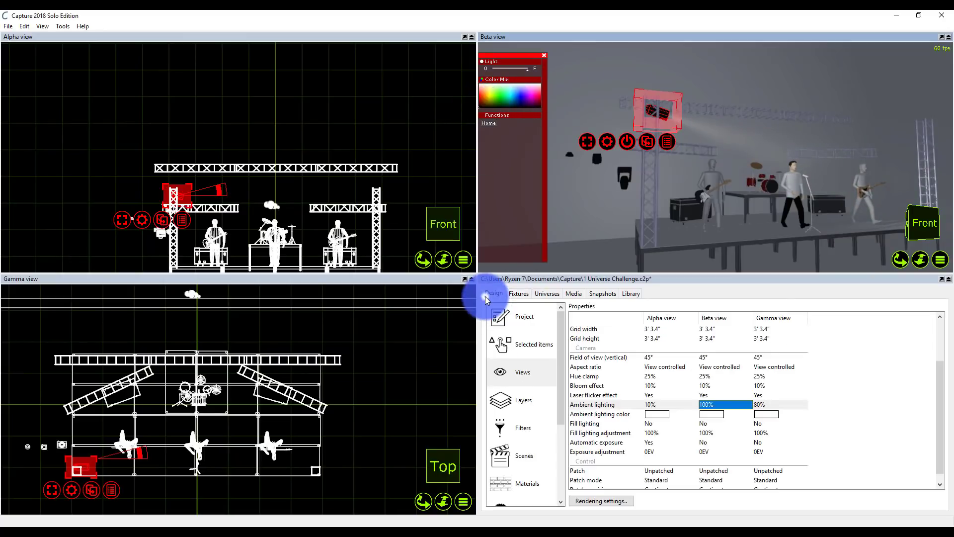
pyautogui.click(706, 405)
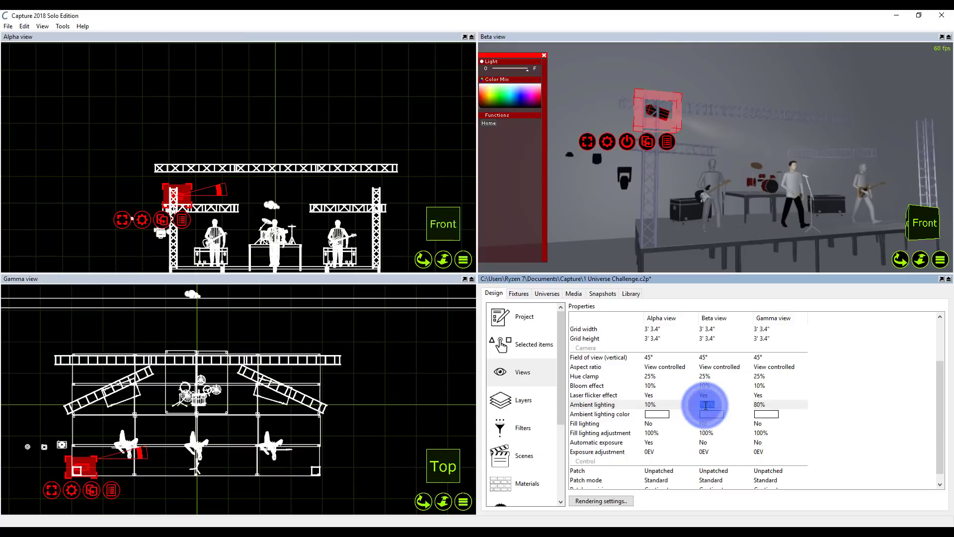
pyautogui.write('0')
pyautogui.press('Return')
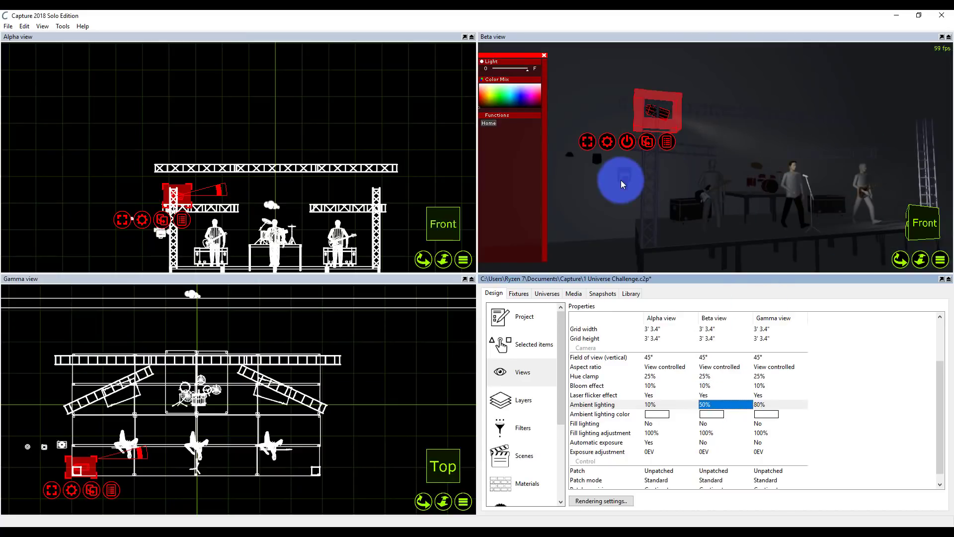
pyautogui.click(601, 195)
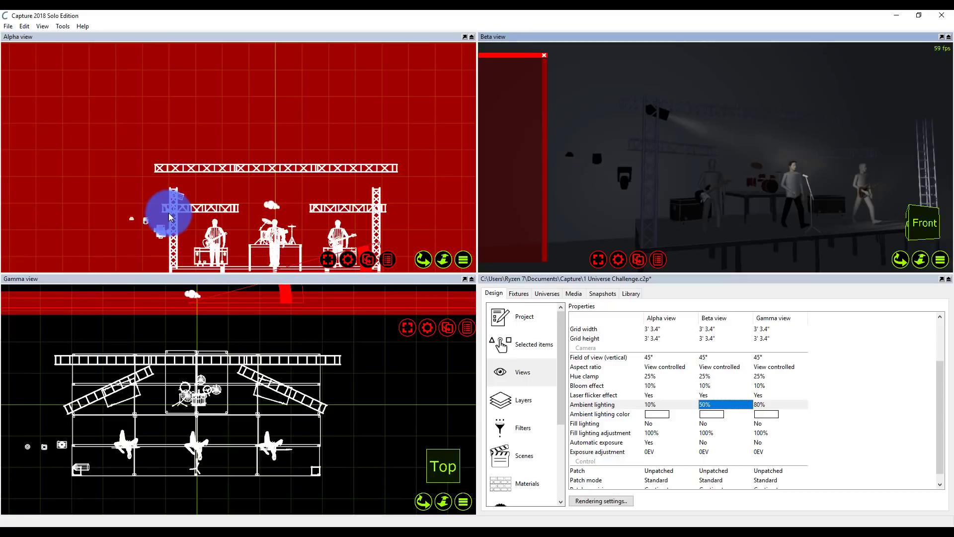
pyautogui.click(183, 197)
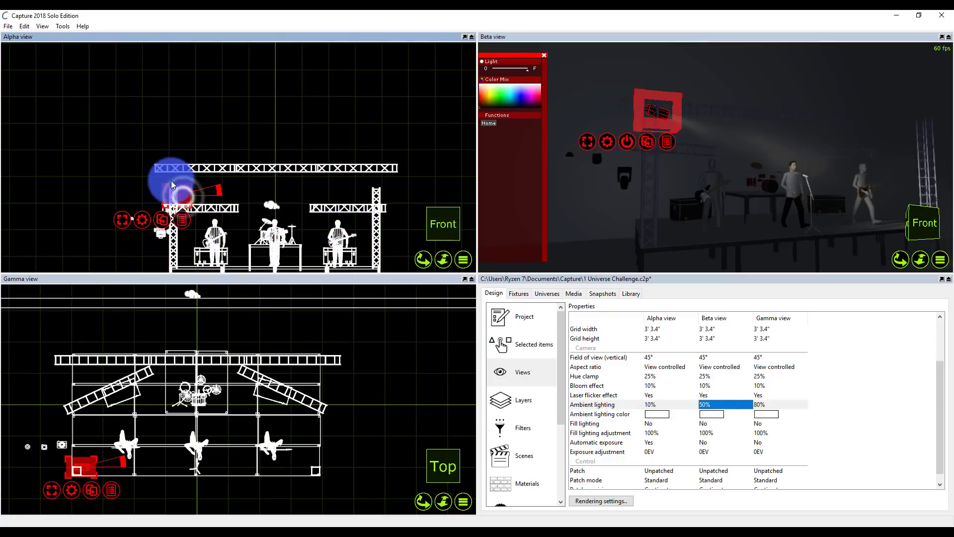
pyautogui.moveTo(118, 461)
pyautogui.mouseDown()
pyautogui.moveTo(123, 469)
pyautogui.moveTo(114, 457)
pyautogui.moveTo(88, 466)
pyautogui.moveTo(93, 481)
pyautogui.moveTo(120, 459)
pyautogui.mouseUp()
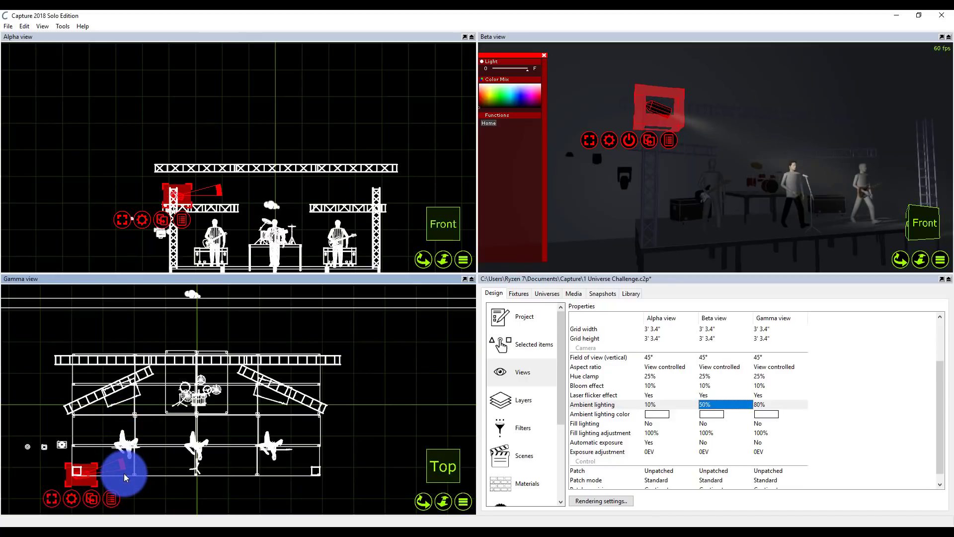
# Step: Clone the fixture, place the copy on the stage, light it and adjust its aim
pyautogui.hotkey('ctrl', 'd')
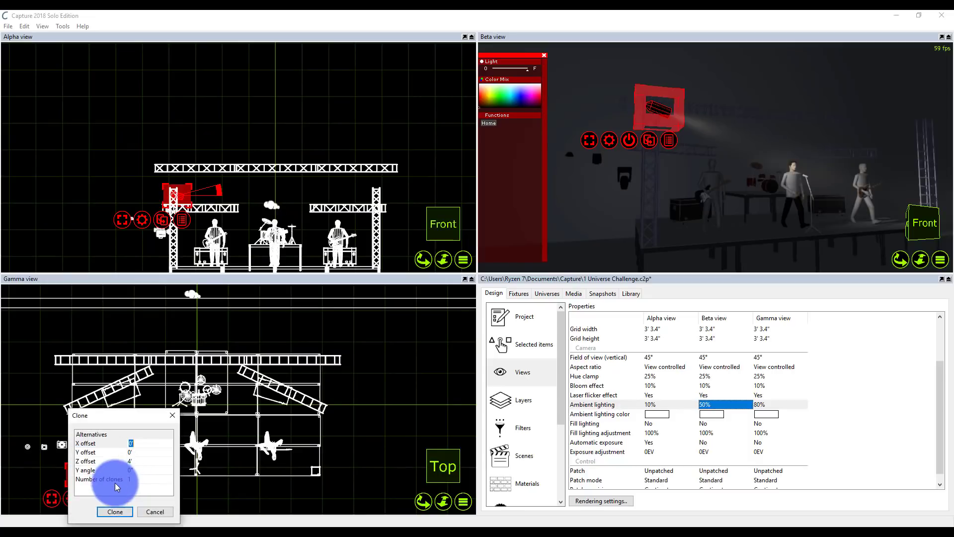
pyautogui.click(130, 511)
pyautogui.moveTo(122, 507)
pyautogui.mouseDown()
pyautogui.moveTo(85, 507)
pyautogui.moveTo(85, 477)
pyautogui.moveTo(80, 503)
pyautogui.moveTo(79, 467)
pyautogui.moveTo(87, 493)
pyautogui.moveTo(81, 460)
pyautogui.moveTo(124, 461)
pyautogui.moveTo(112, 440)
pyautogui.moveTo(130, 460)
pyautogui.moveTo(130, 440)
pyautogui.mouseUp()
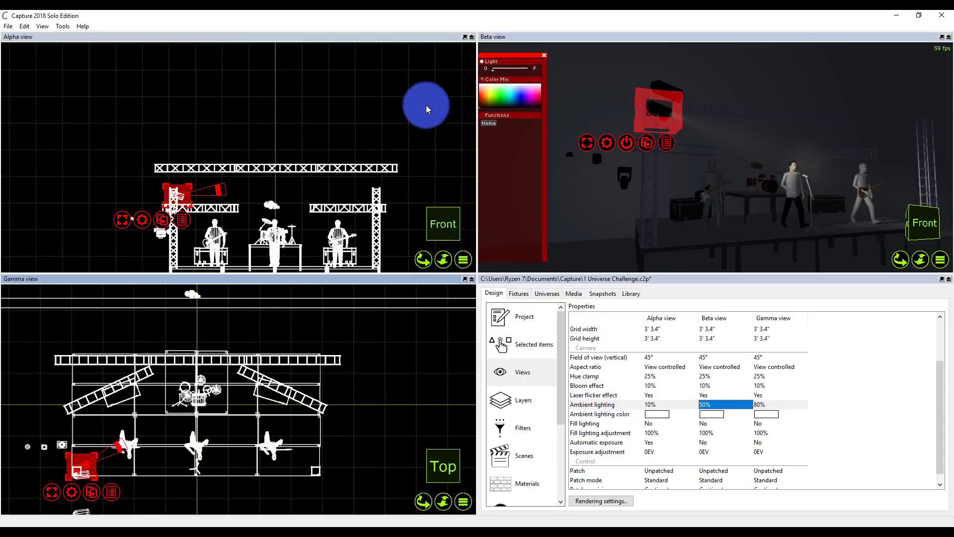
pyautogui.click(526, 69)
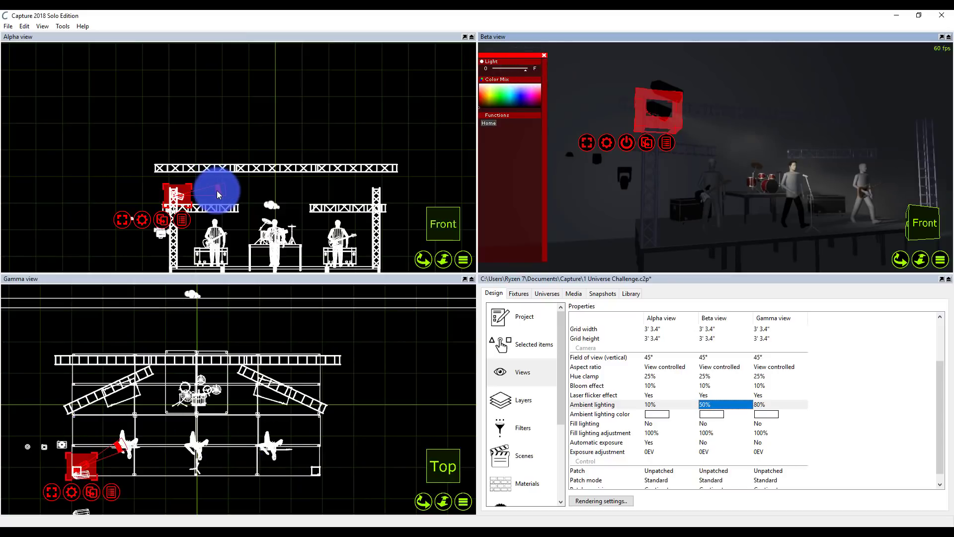
pyautogui.moveTo(217, 190); pyautogui.dragTo(216, 204)
# Step: Show the project fixtures list and tilt the left-truss par's beam down toward the performers
pyautogui.click(548, 294)
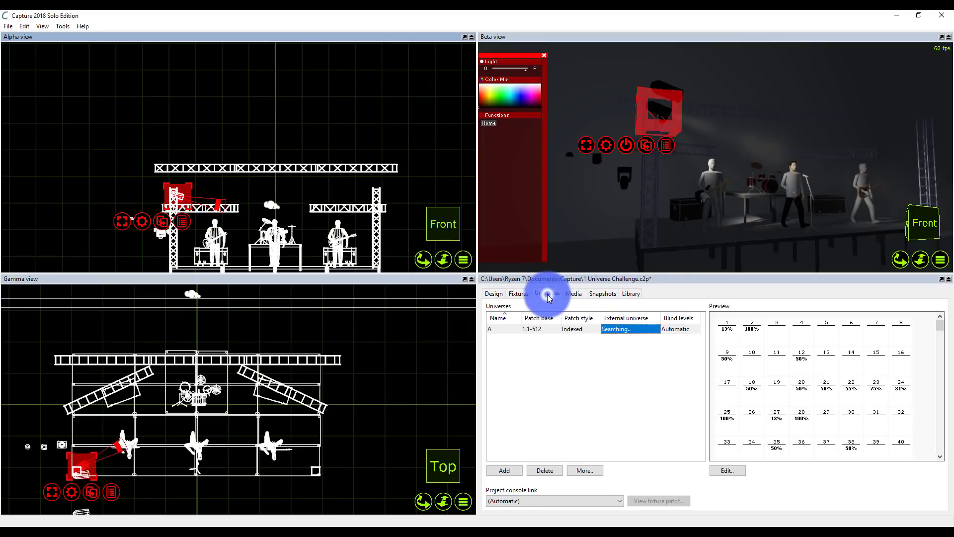
pyautogui.click(522, 298)
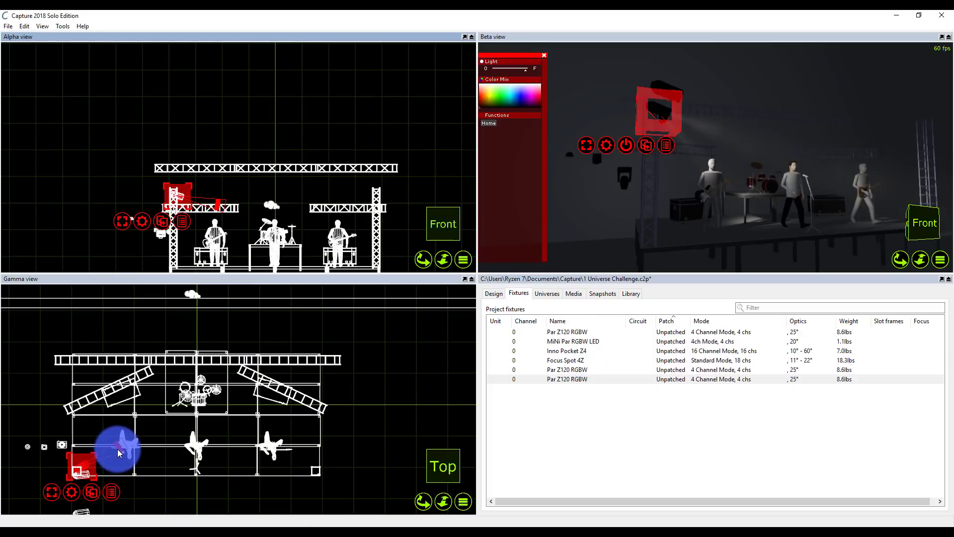
pyautogui.moveTo(117, 449); pyautogui.dragTo(122, 451)
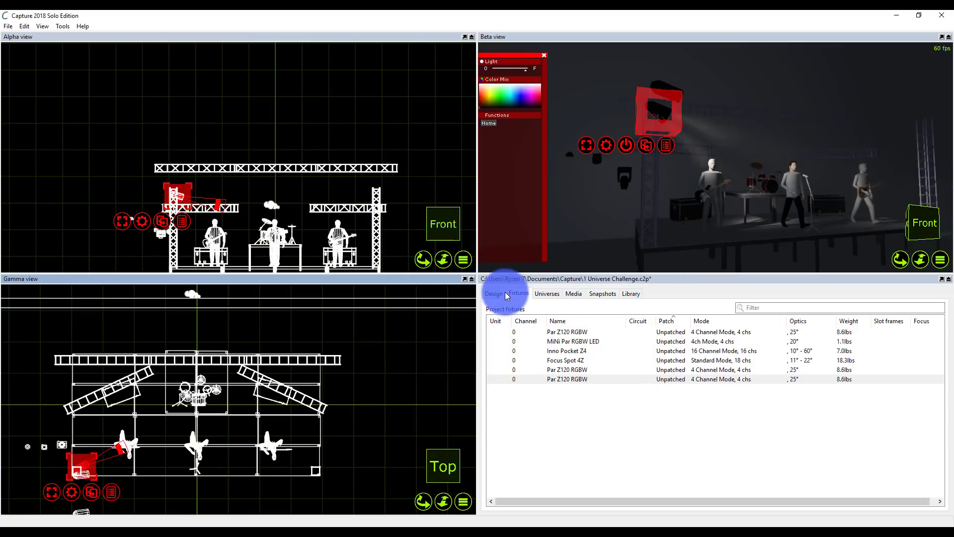
pyautogui.moveTo(217, 208); pyautogui.dragTo(217, 213)
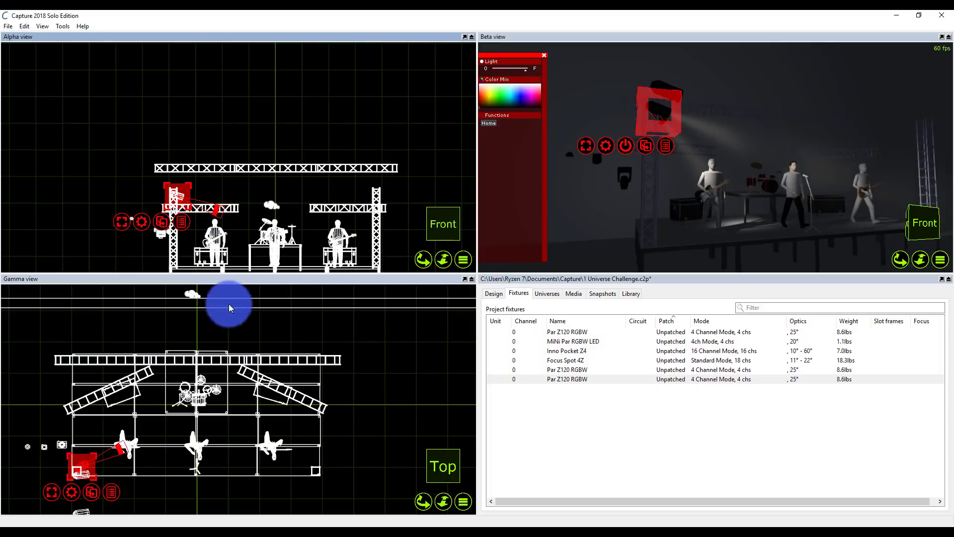
# Step: Raise another Par Z120 RGBW onto the left truss tower and turn up its light
pyautogui.scroll(-3, 100, 487)
pyautogui.click(83, 503)
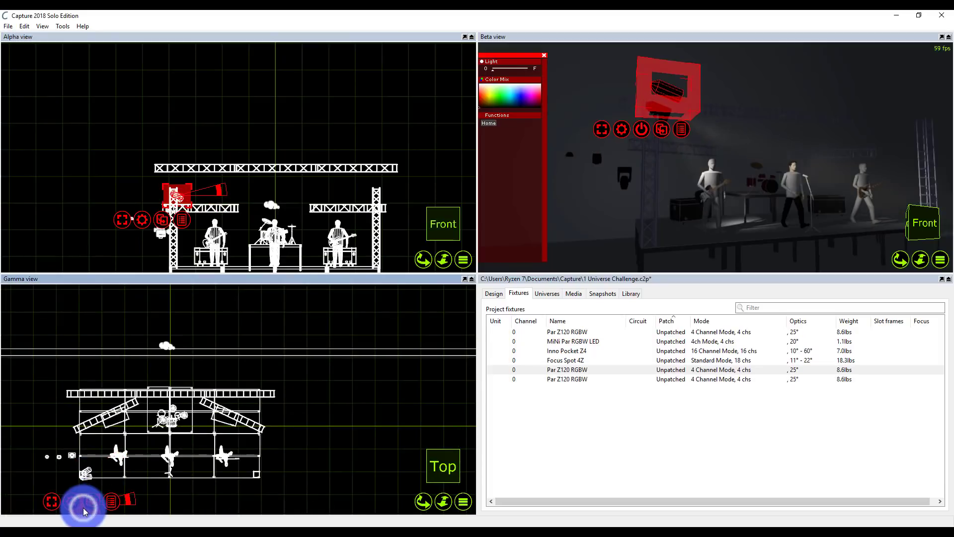
pyautogui.scroll(5, 86, 498)
pyautogui.moveTo(91, 495); pyautogui.dragTo(90, 394)
pyautogui.click(239, 208)
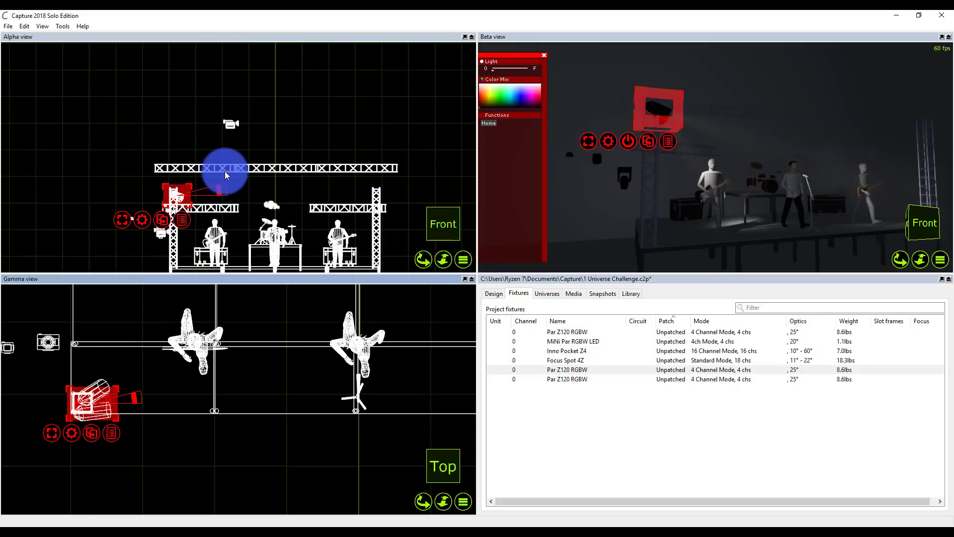
pyautogui.scroll(2, 183, 177)
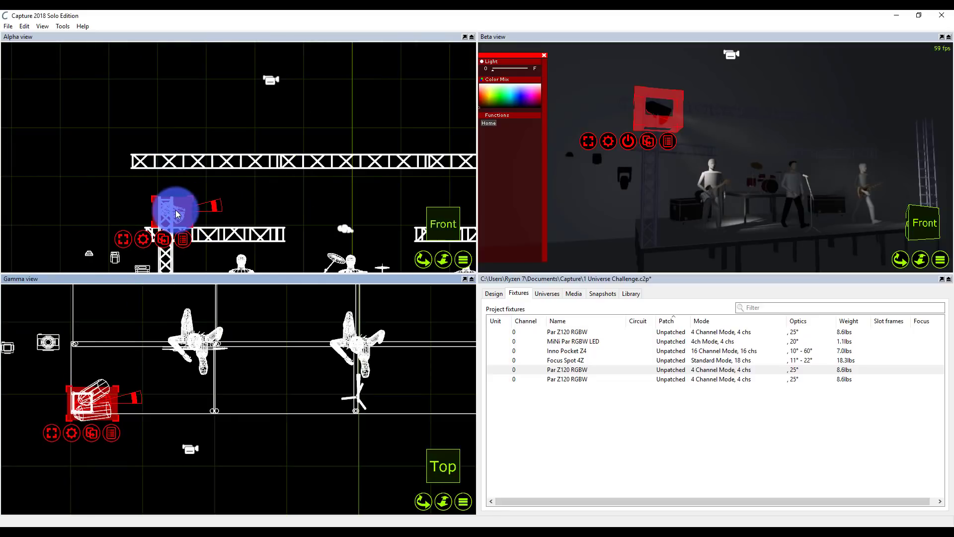
pyautogui.moveTo(176, 211); pyautogui.dragTo(176, 193)
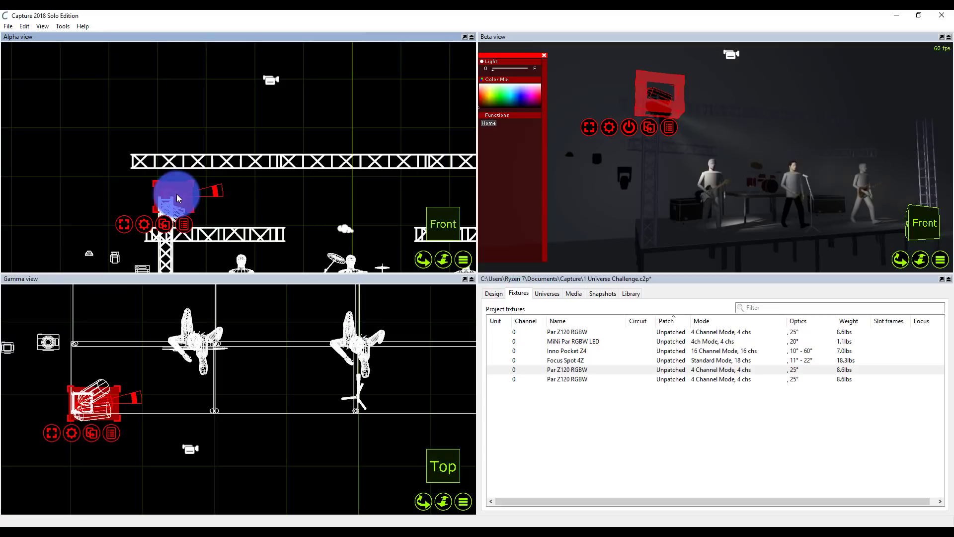
pyautogui.click(524, 67)
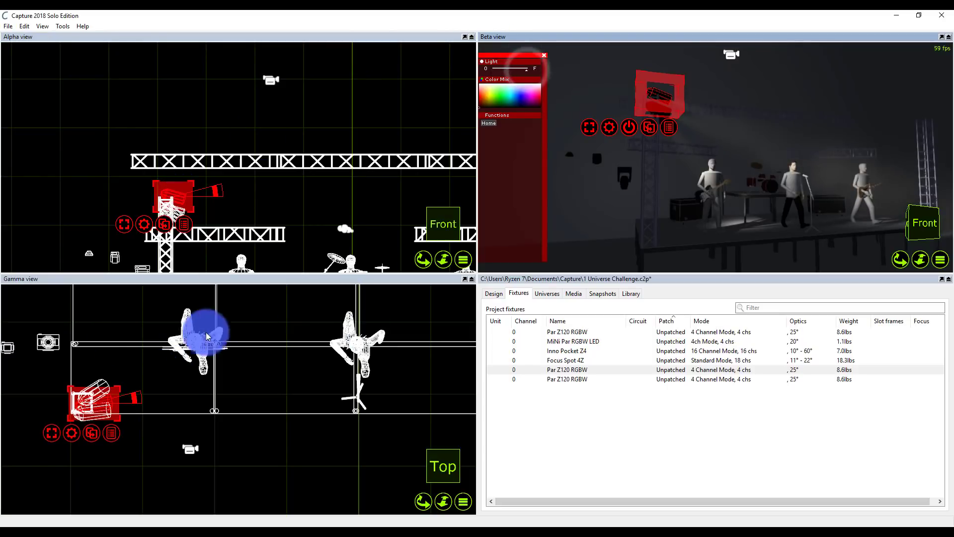
# Step: Aim the par's beam in toward the stage, panned to about 30°
pyautogui.moveTo(138, 403); pyautogui.dragTo(130, 376)
pyautogui.click(128, 379)
pyautogui.scroll(-4, 130, 385)
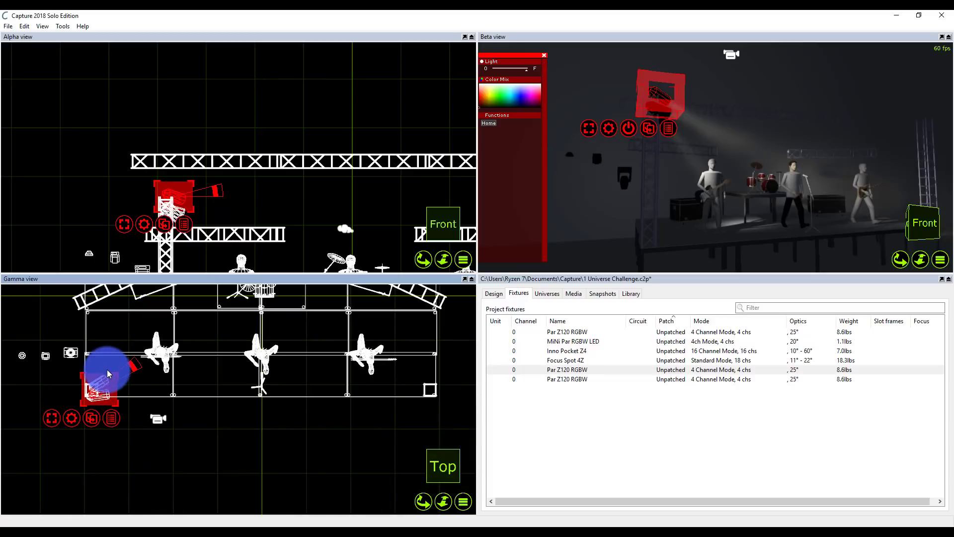
pyautogui.click(220, 191)
pyautogui.moveTo(222, 197); pyautogui.dragTo(215, 189)
pyautogui.click(134, 369)
pyautogui.moveTo(133, 368); pyautogui.dragTo(128, 366)
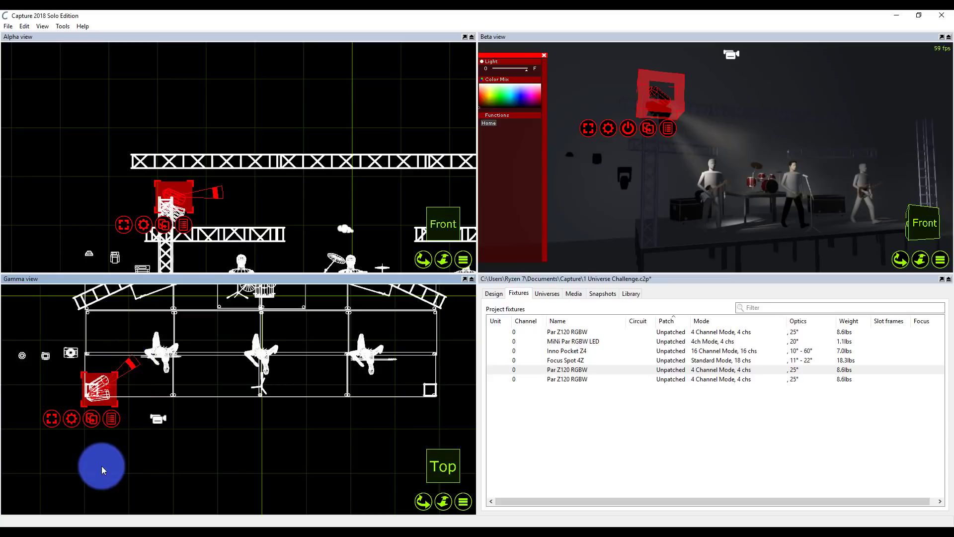
# Step: Select the stacked pars on the left tower and create three clones of them
pyautogui.click(114, 441)
pyautogui.click(99, 400)
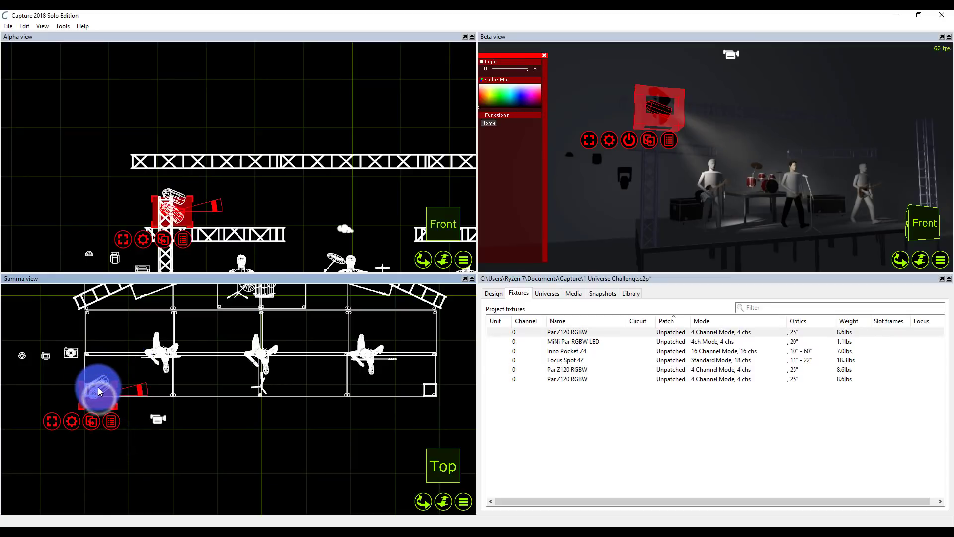
pyautogui.keyDown('ctrl'); pyautogui.click(102, 390); pyautogui.keyUp('ctrl')
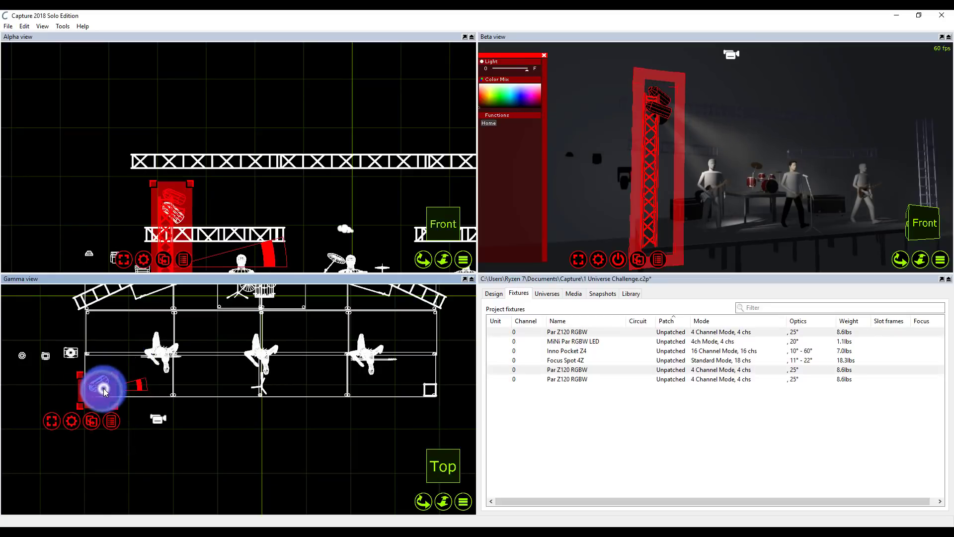
pyautogui.keyDown('ctrl'); pyautogui.click(103, 383); pyautogui.keyUp('ctrl')
pyautogui.keyDown('ctrl'); pyautogui.click(160, 215); pyautogui.keyUp('ctrl')
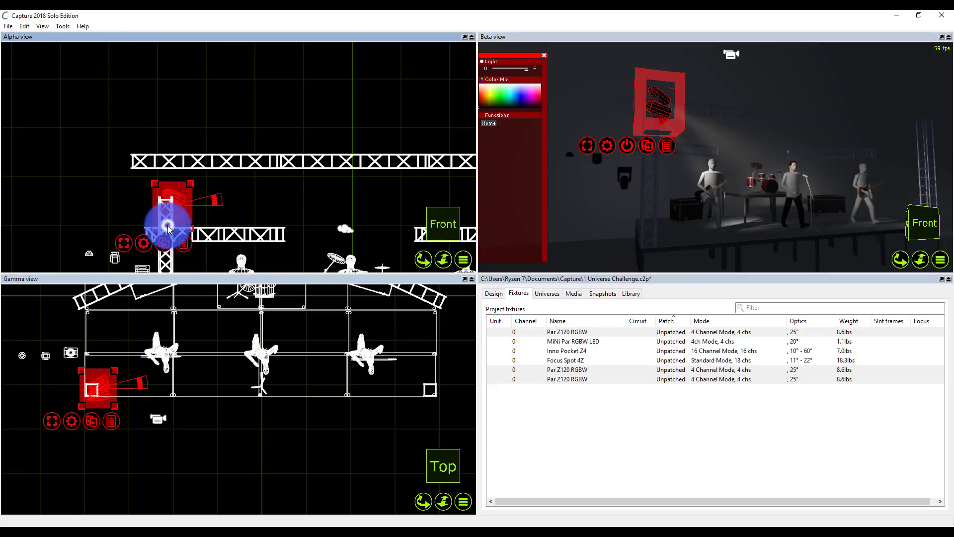
pyautogui.hotkey('ctrl', 'd')
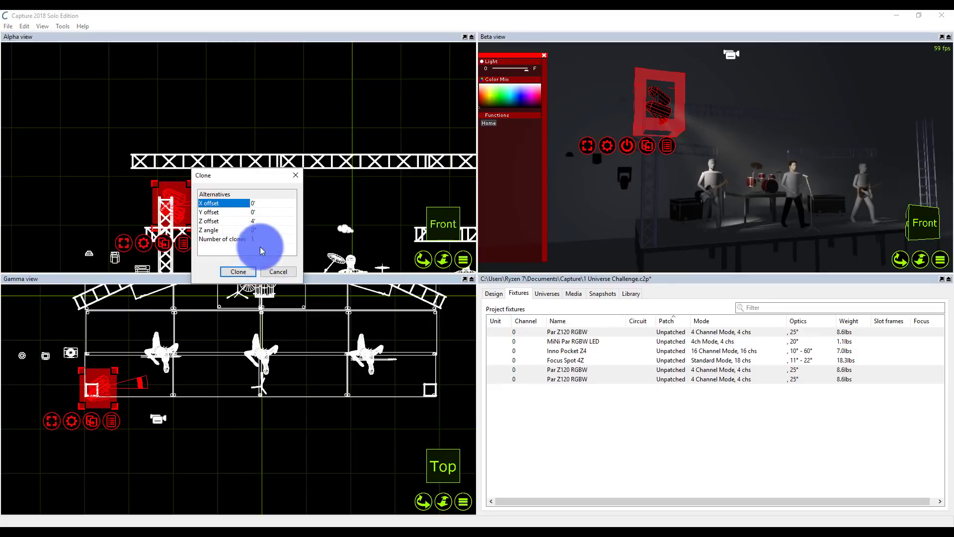
pyautogui.click(247, 272)
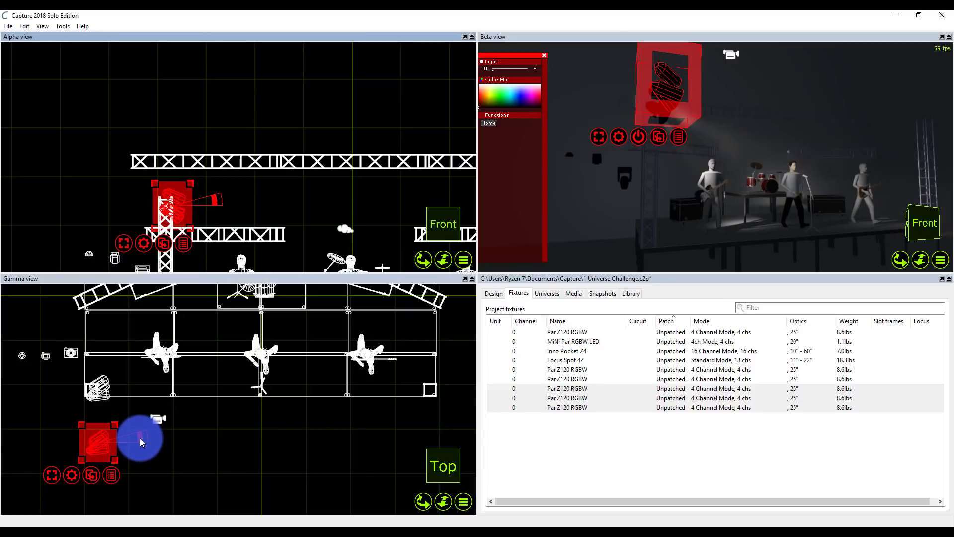
# Step: Move a lit par copy up the right truss tower and aim it back toward the stage
pyautogui.moveTo(505, 68); pyautogui.dragTo(535, 70)
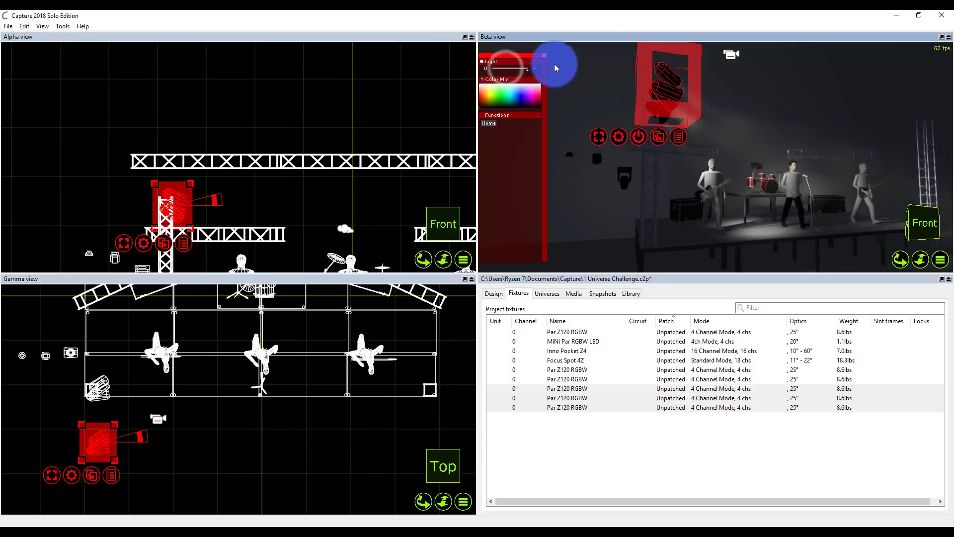
pyautogui.moveTo(90, 437); pyautogui.dragTo(417, 377)
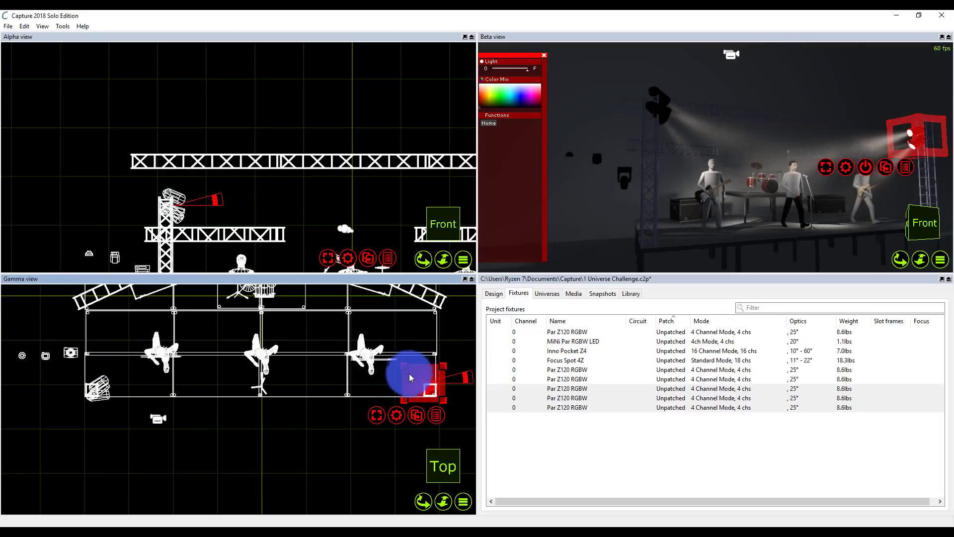
pyautogui.click(481, 385)
pyautogui.scroll(-3, 260, 218)
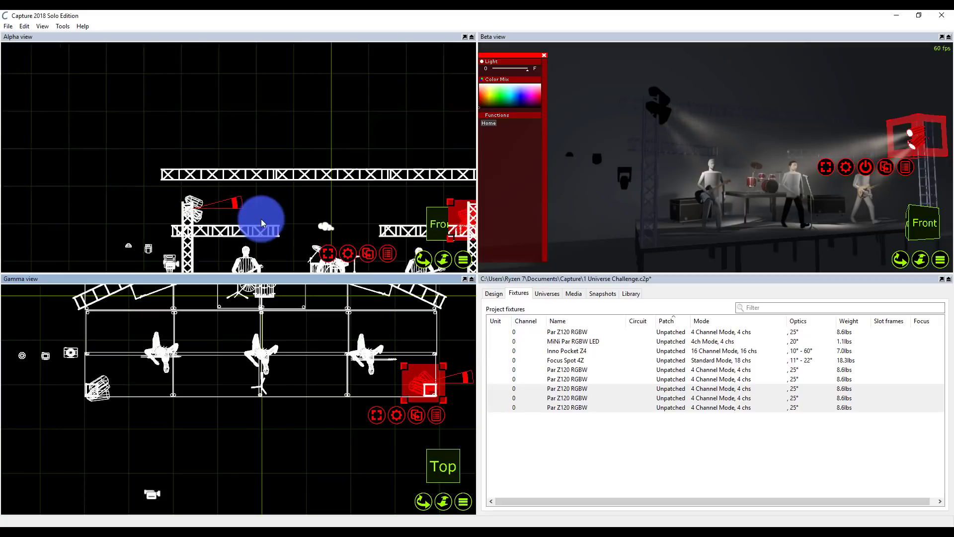
pyautogui.moveTo(439, 227); pyautogui.dragTo(449, 202)
pyautogui.click(472, 358)
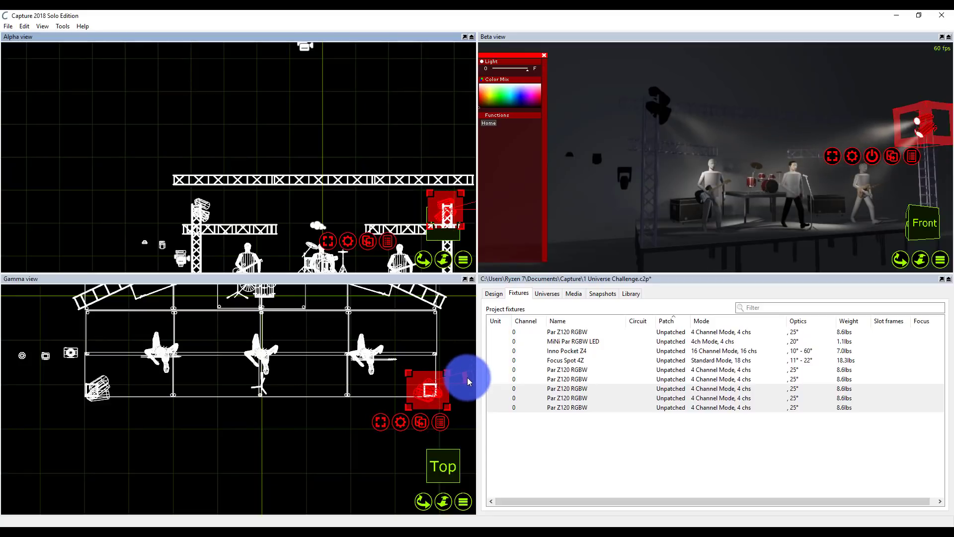
pyautogui.moveTo(466, 377); pyautogui.dragTo(456, 396)
pyautogui.doubleClick(456, 396)
pyautogui.click(422, 349)
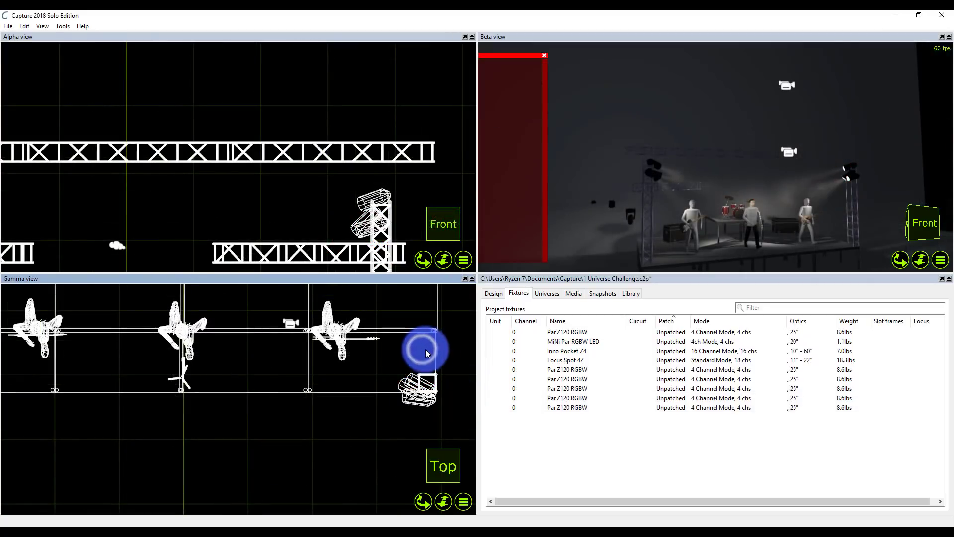
pyautogui.scroll(-2, 446, 370)
pyautogui.scroll(-2, 347, 409)
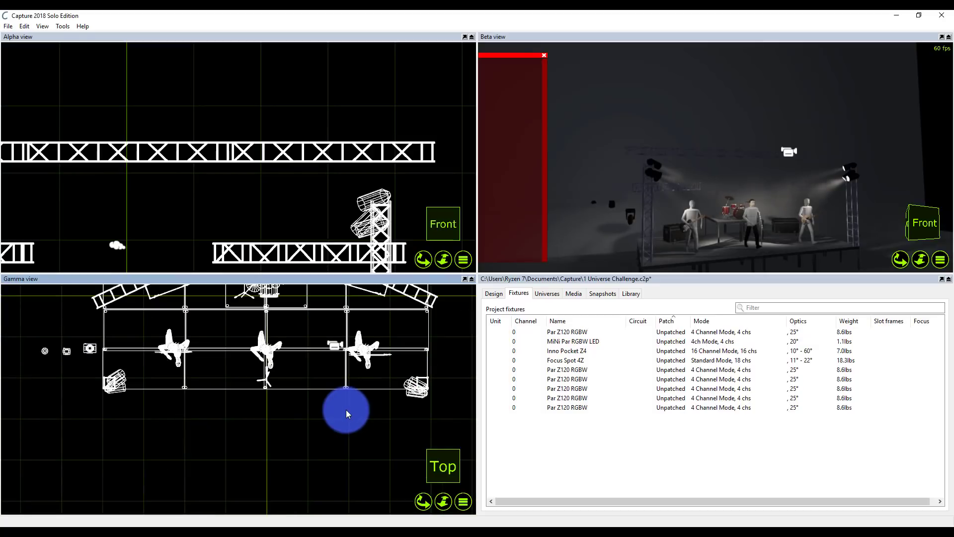
pyautogui.scroll(-1, 346, 413)
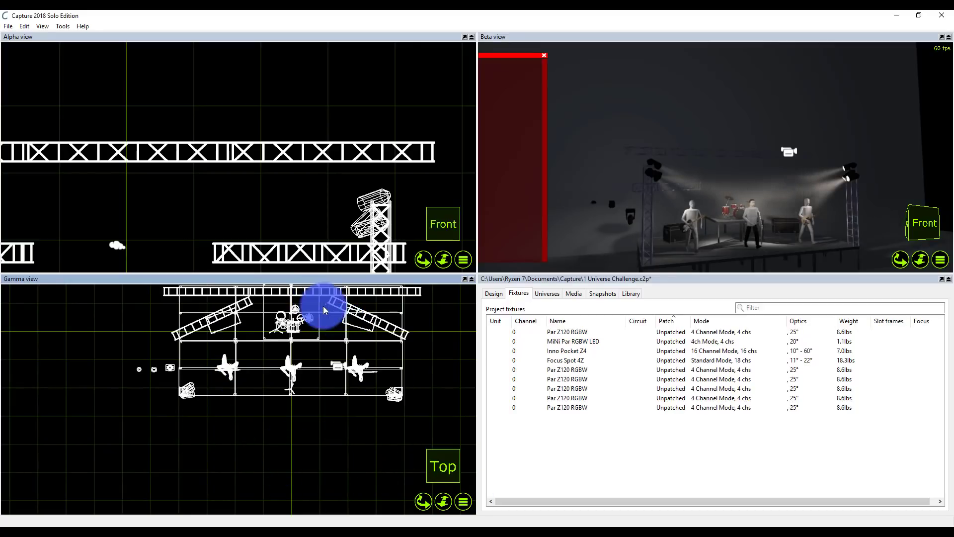
# Step: Select the right-tower Par Z120 RGBW, the last one in the Fixtures list, and Ctrl+D it
pyautogui.scroll(3, 324, 308)
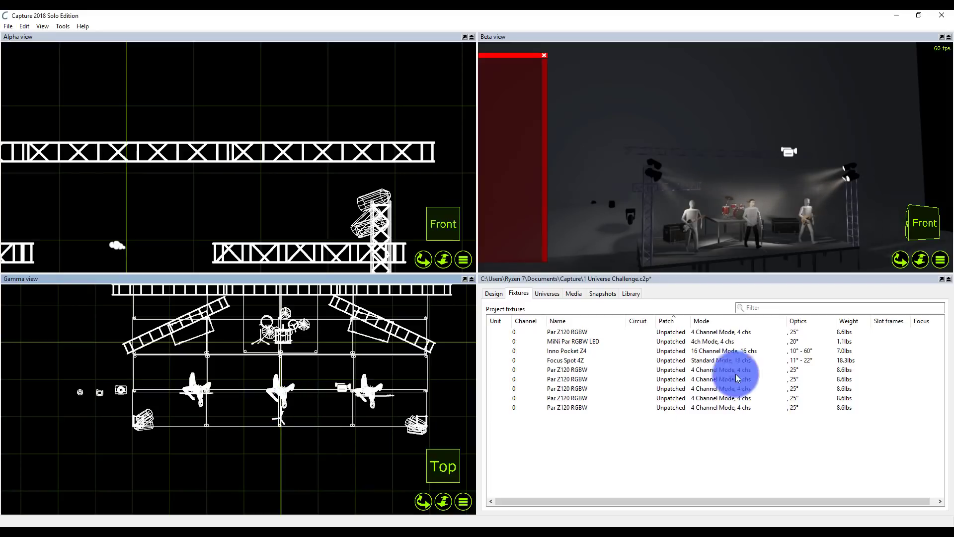
pyautogui.click(706, 370)
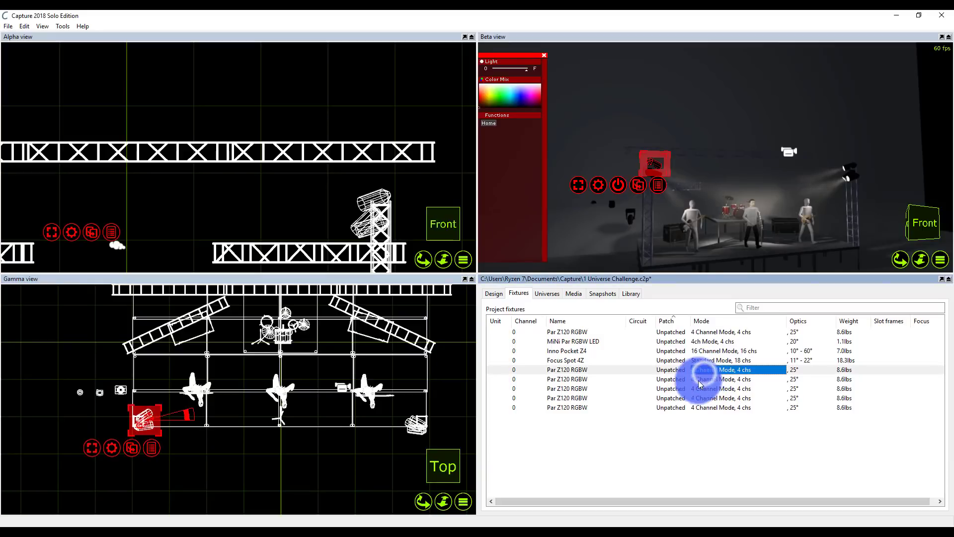
pyautogui.click(582, 332)
pyautogui.moveTo(583, 337); pyautogui.dragTo(589, 364)
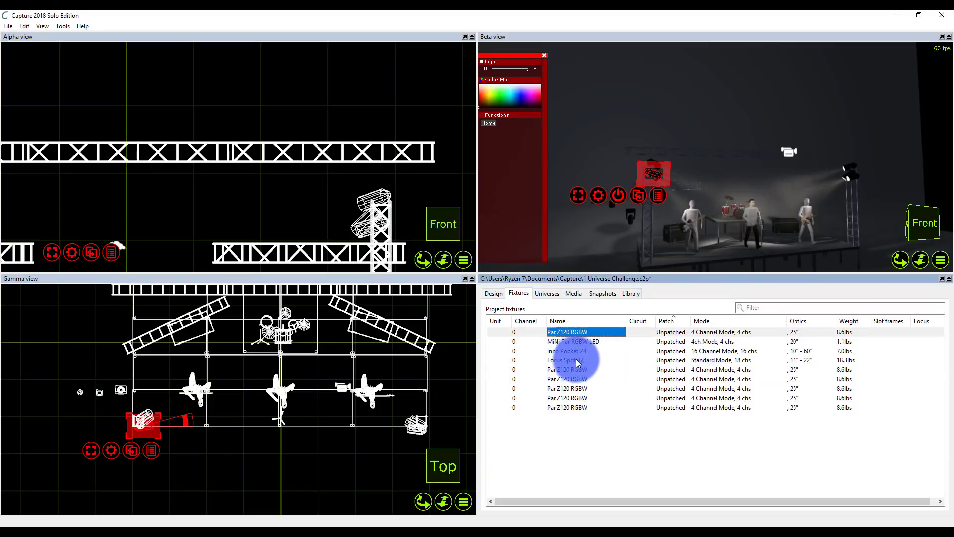
pyautogui.click(582, 369)
pyautogui.click(588, 409)
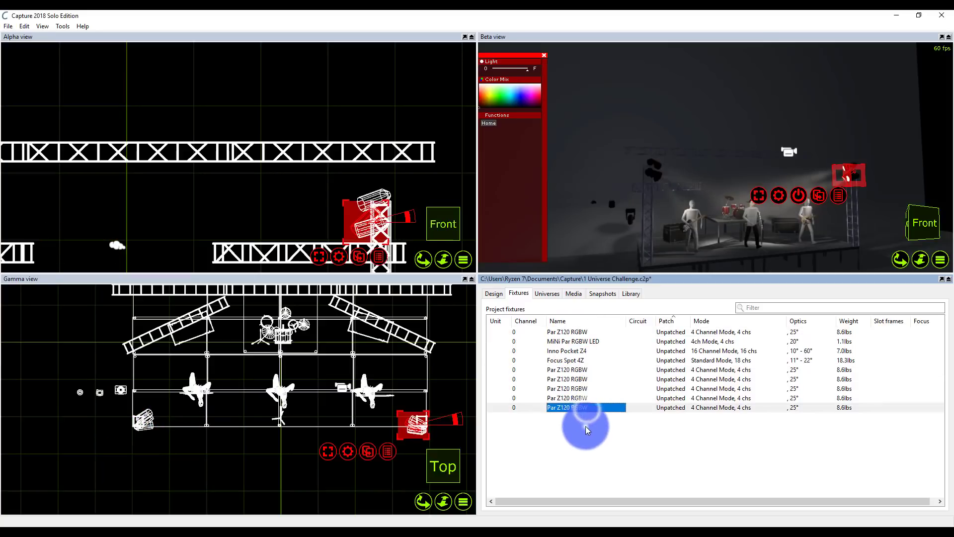
pyautogui.click(571, 334)
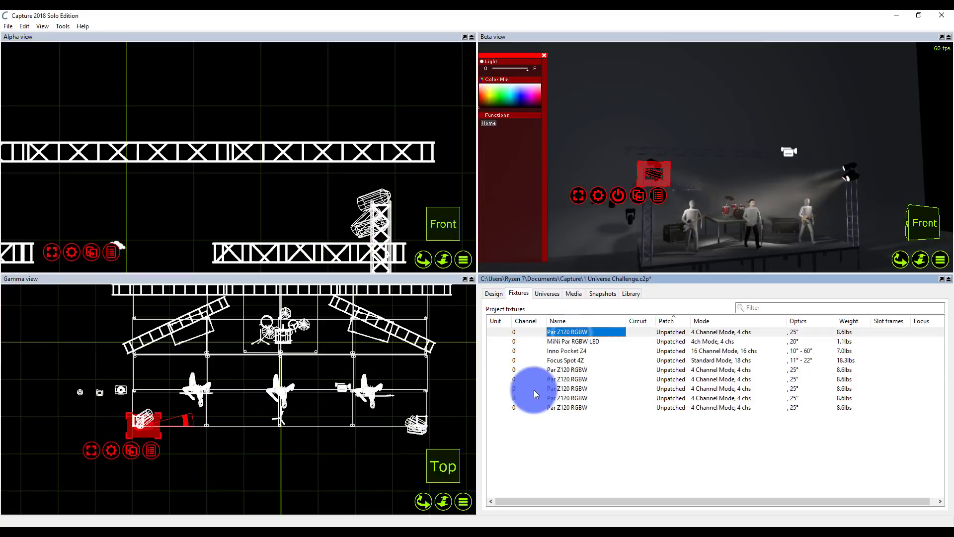
pyautogui.click(565, 408)
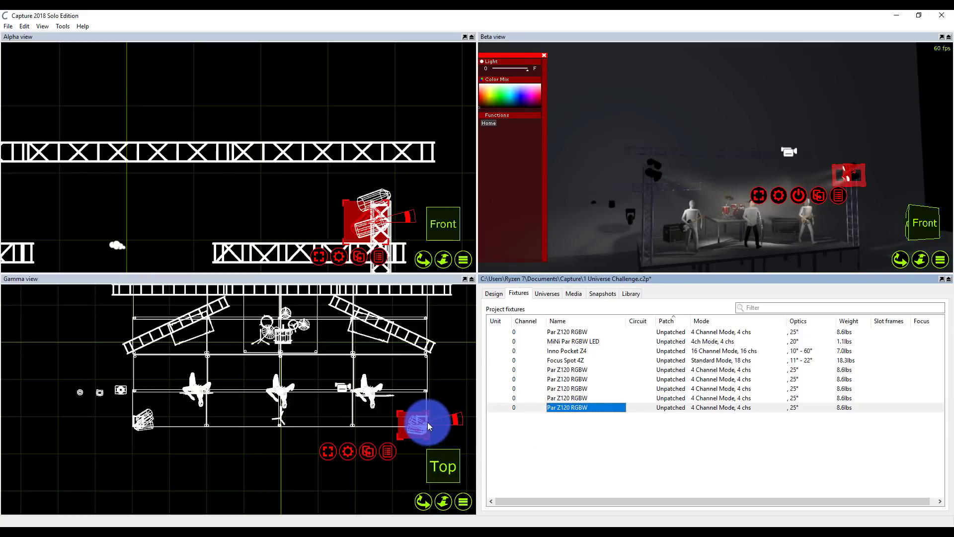
pyautogui.click(413, 431)
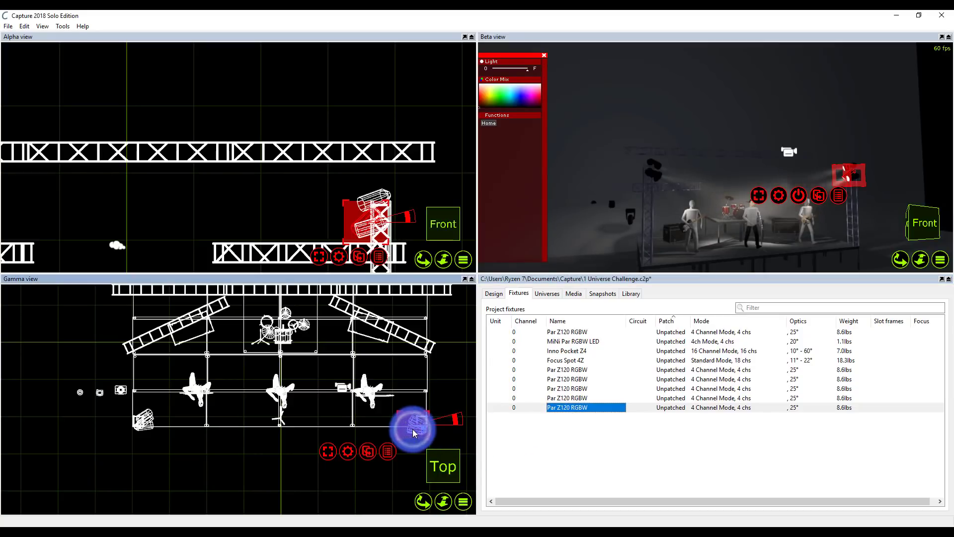
pyautogui.hotkey('ctrl', 'd')
# Step: Clone the Par Z120 RGBW, angle it to about 127° toward the stage, and hang it at the upper truss's right end
pyautogui.click(403, 473)
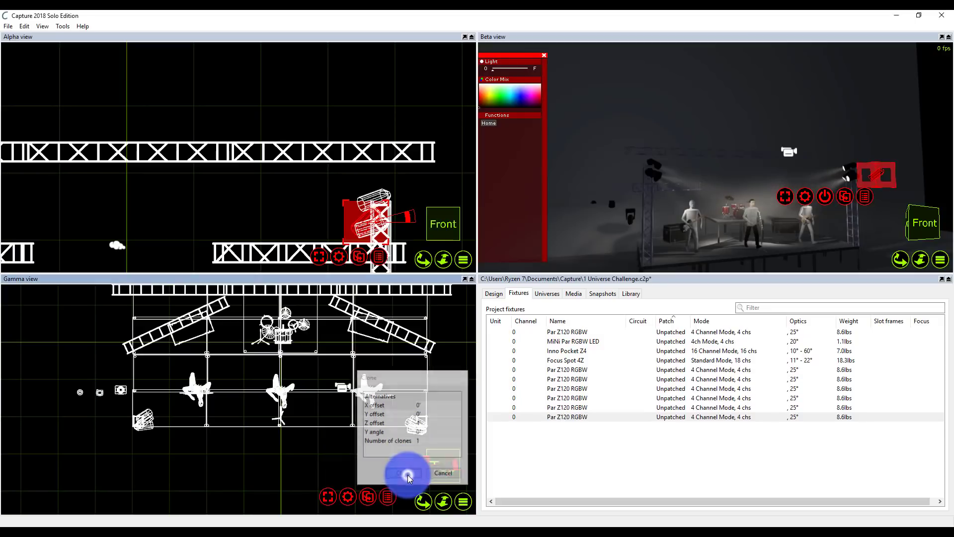
pyautogui.moveTo(451, 470); pyautogui.dragTo(384, 437)
pyautogui.click(398, 207)
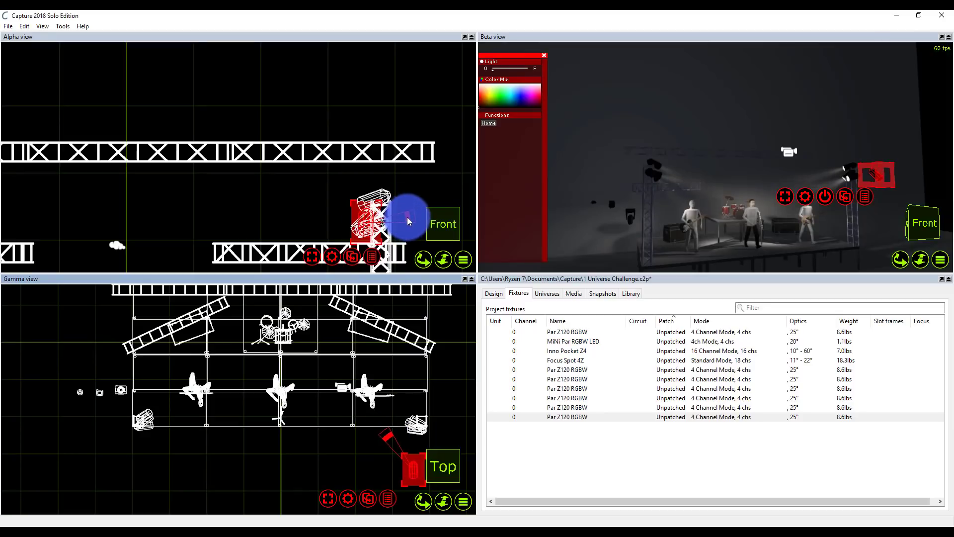
pyautogui.moveTo(408, 221); pyautogui.dragTo(323, 181)
pyautogui.scroll(3, 404, 320)
pyautogui.moveTo(405, 320); pyautogui.dragTo(450, 323)
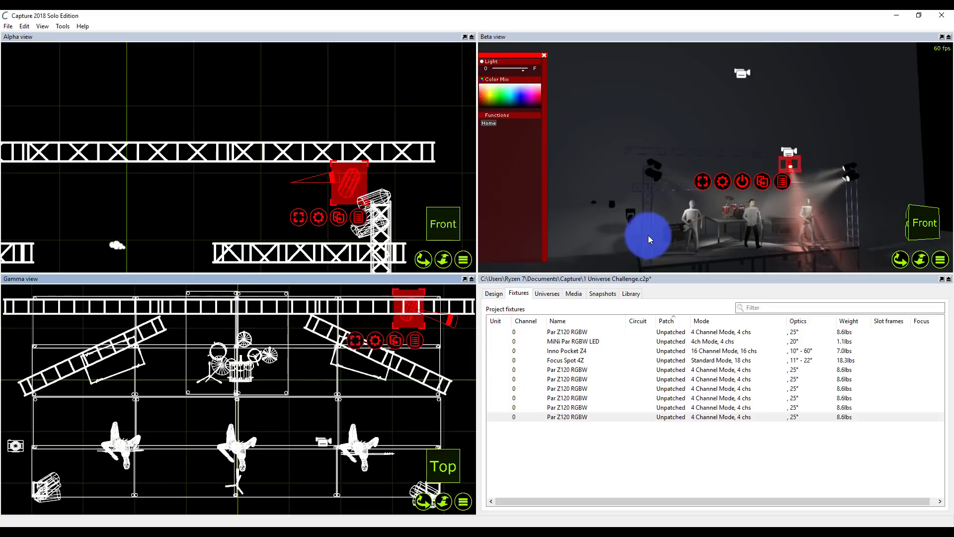
# Step: Look through the Media, Snapshots and Universe views, then return to the Fixtures list
pyautogui.click(573, 295)
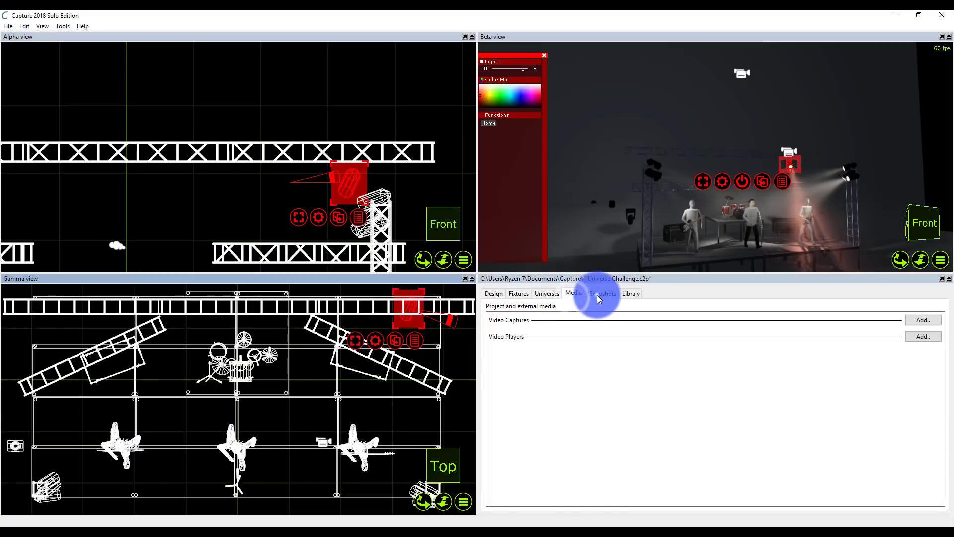
pyautogui.click(597, 294)
pyautogui.click(551, 298)
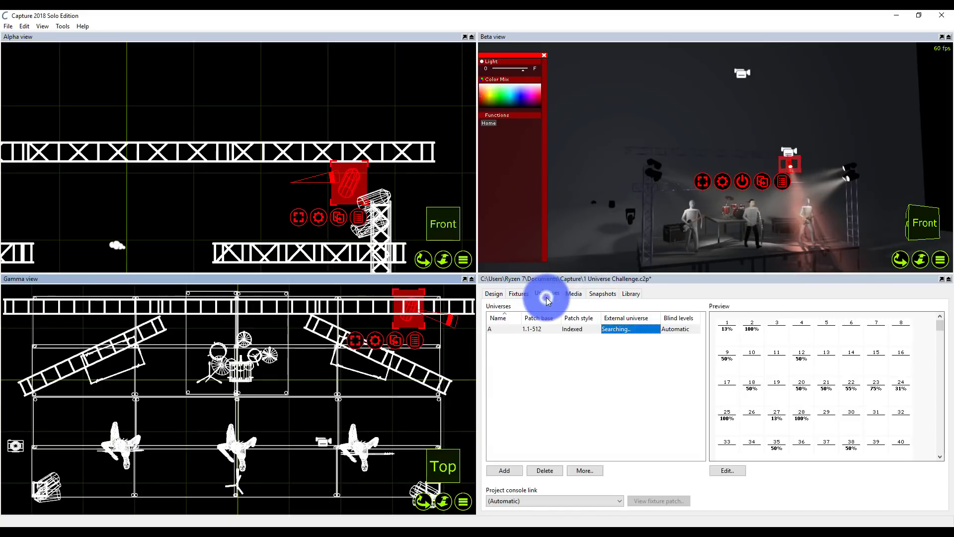
pyautogui.click(572, 294)
pyautogui.click(514, 298)
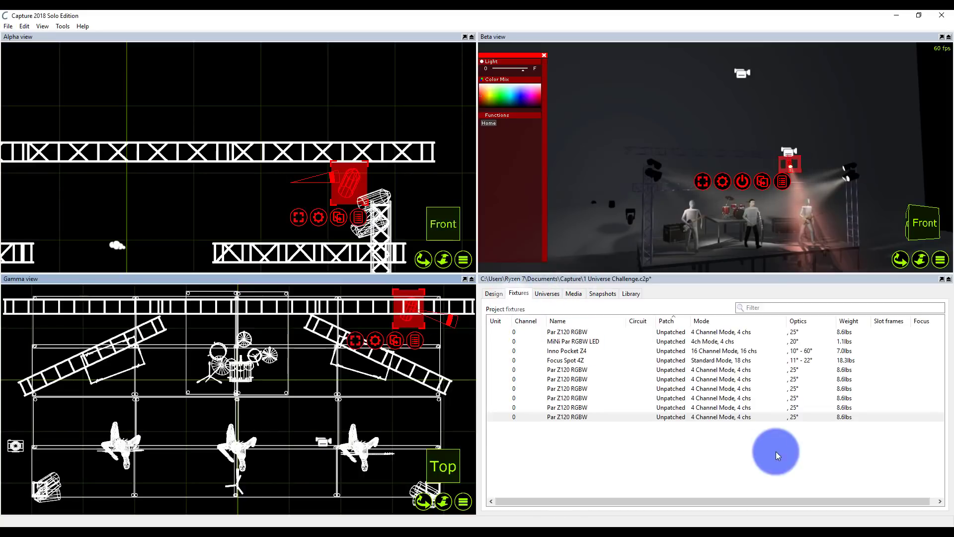
# Step: Set the last par's optics to 16° and place a copy at the upper truss's left end
pyautogui.click(791, 416)
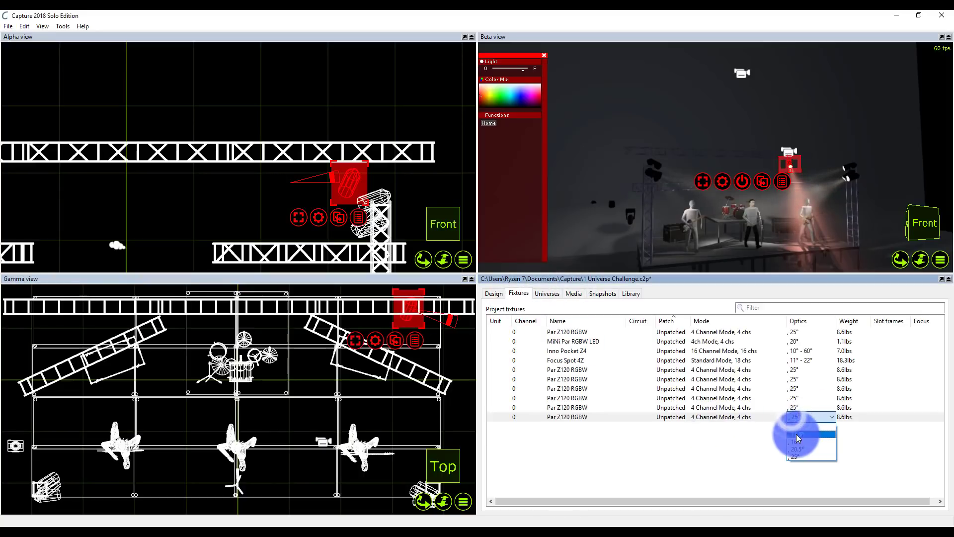
pyautogui.click(795, 427)
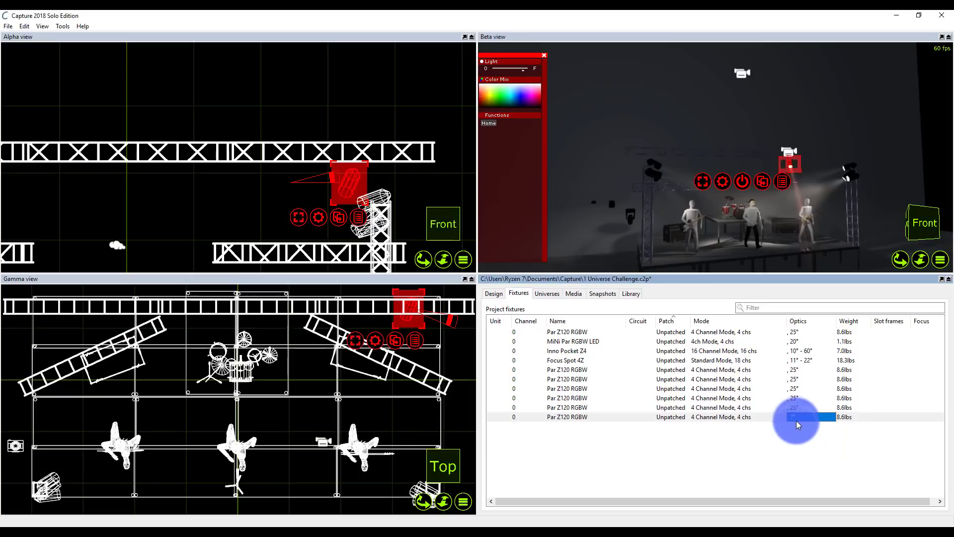
pyautogui.click(796, 420)
pyautogui.click(800, 439)
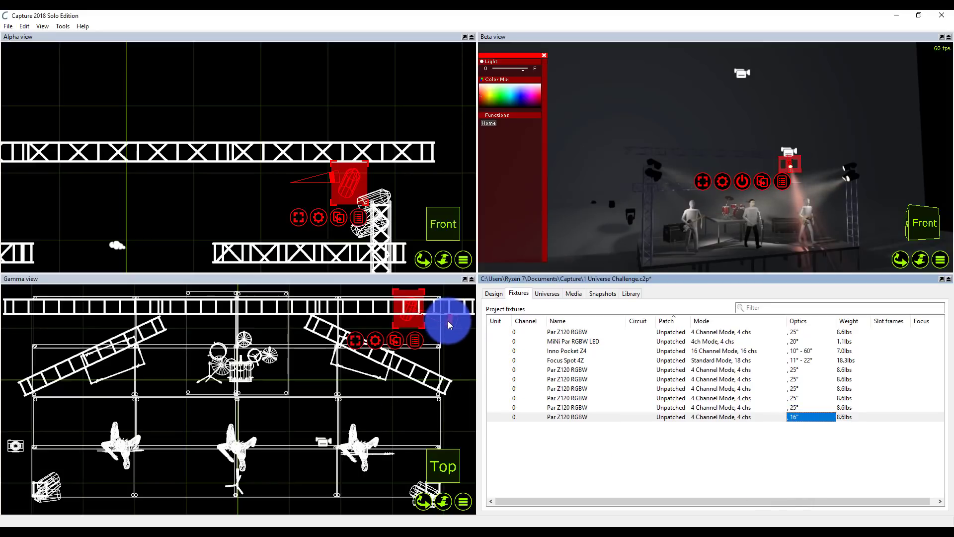
pyautogui.keyDown('ctrl'); pyautogui.moveTo(438, 313); pyautogui.dragTo(105, 294); pyautogui.keyUp('ctrl')
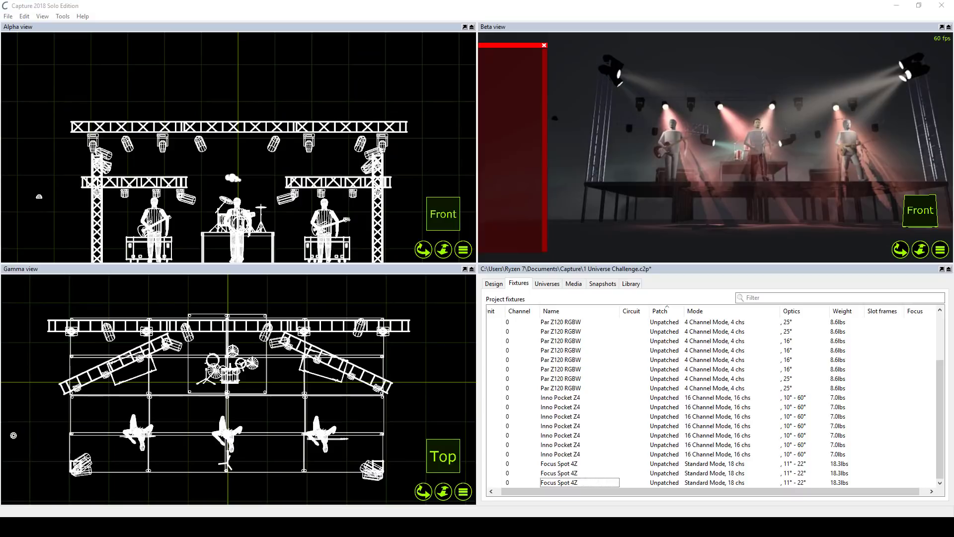
# Step: Check the Par Z120 rows, clear the selection, and auto-patch the fixtures into universe A up to A.231
pyautogui.scroll(-2, 267, 154)
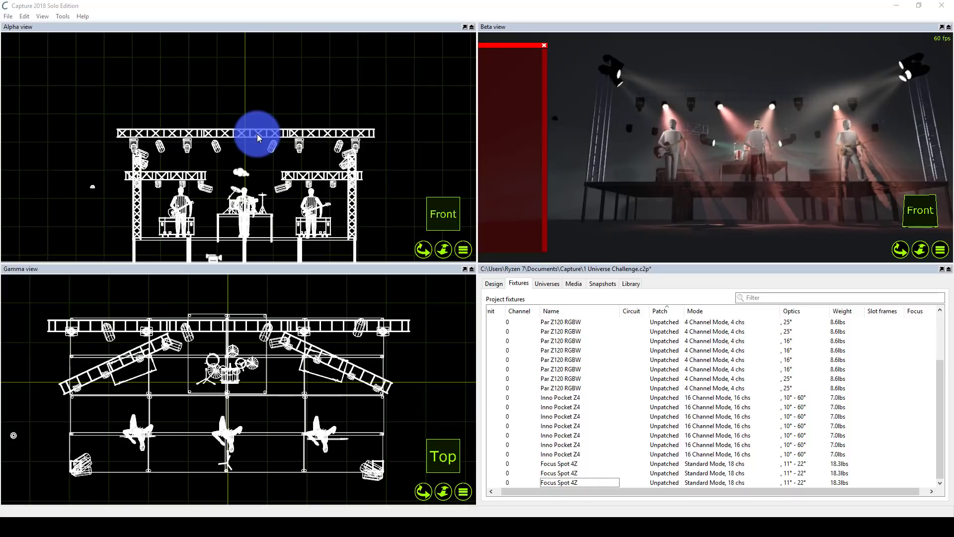
pyautogui.scroll(3, 598, 340)
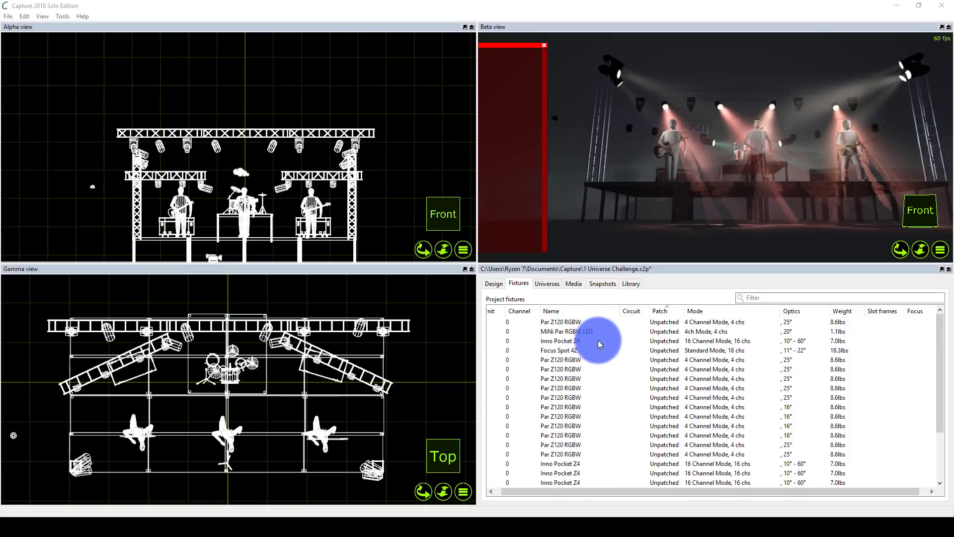
pyautogui.scroll(-3, 598, 340)
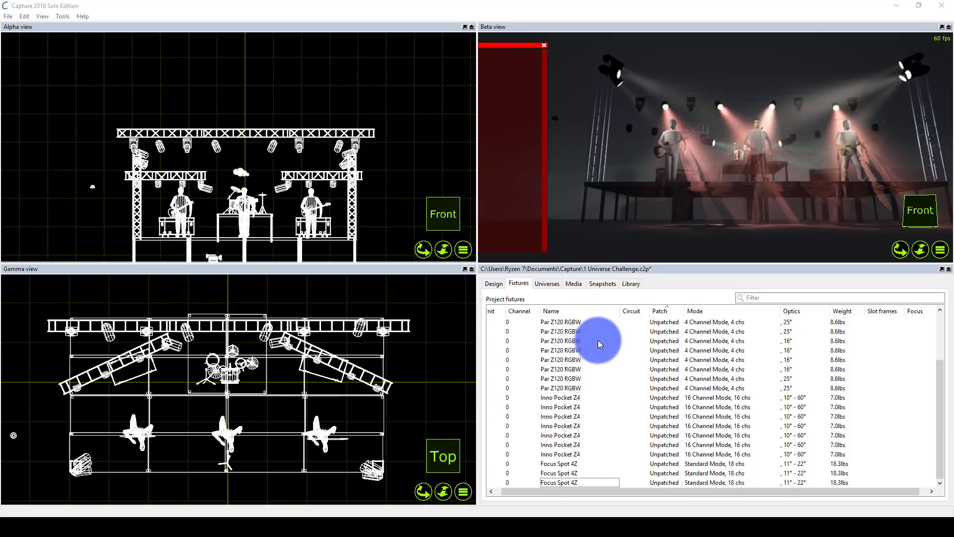
pyautogui.scroll(5, 594, 335)
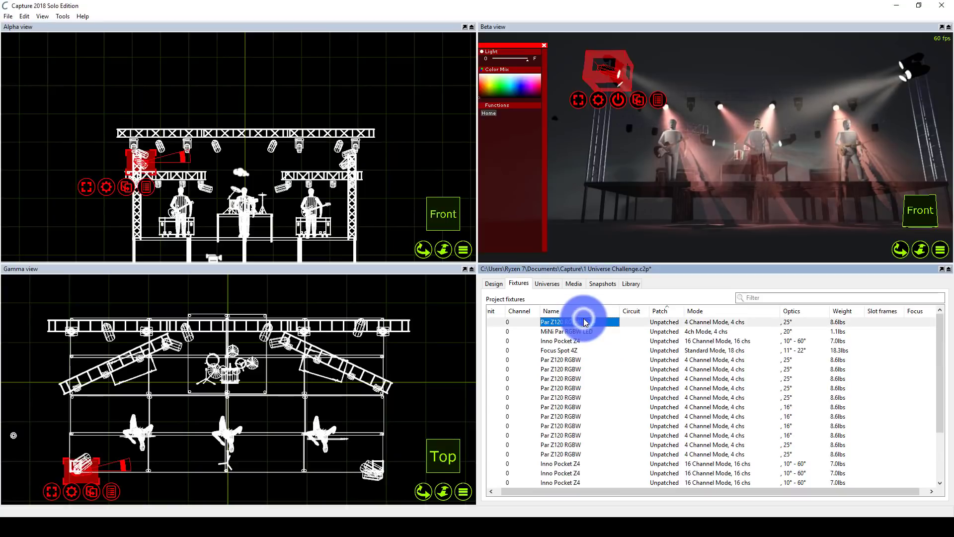
pyautogui.click(579, 338)
pyautogui.click(580, 368)
pyautogui.click(575, 362)
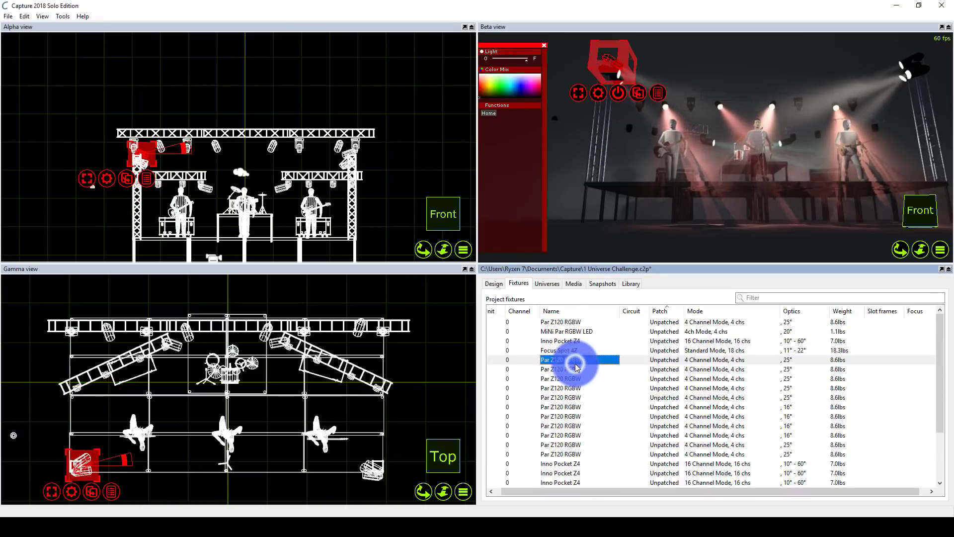
pyautogui.click(417, 407)
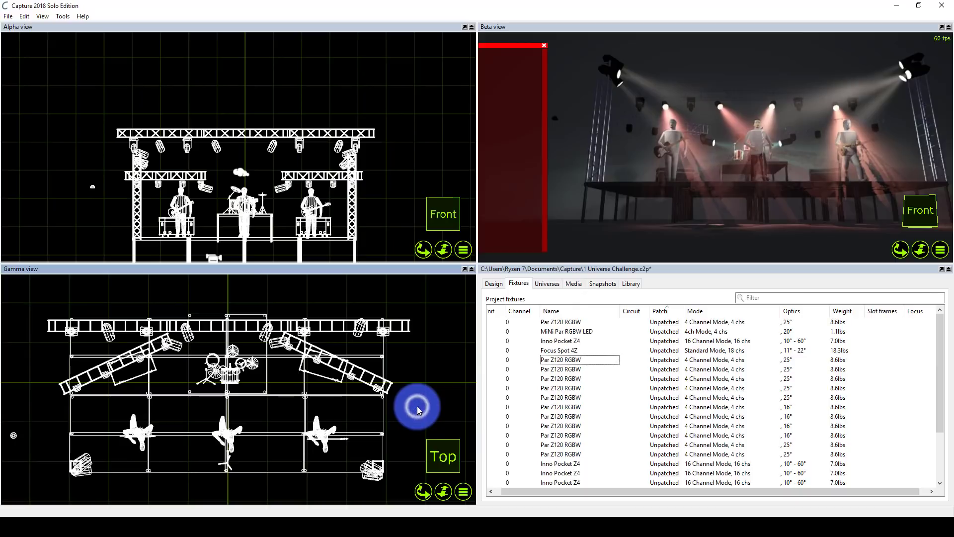
pyautogui.click(20, 28)
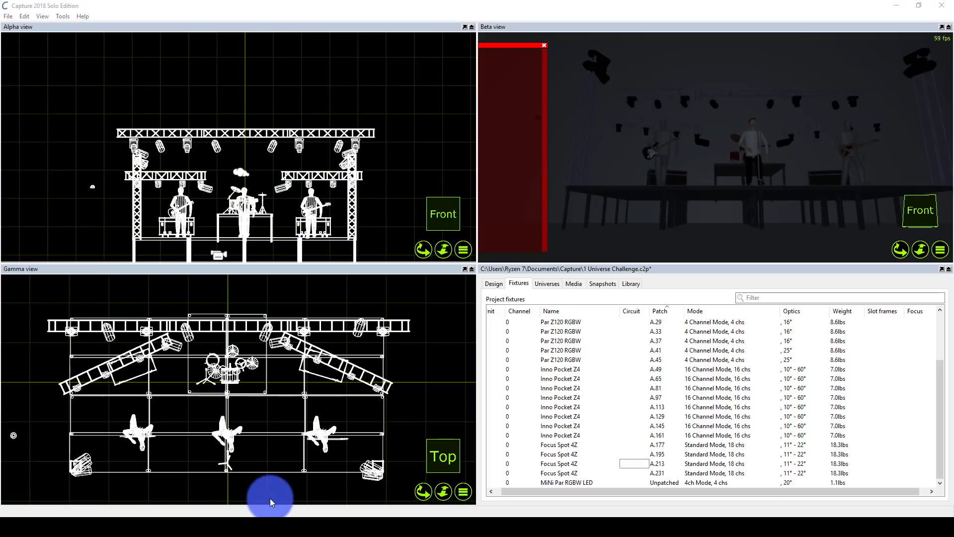
pyautogui.scroll(1, 267, 497)
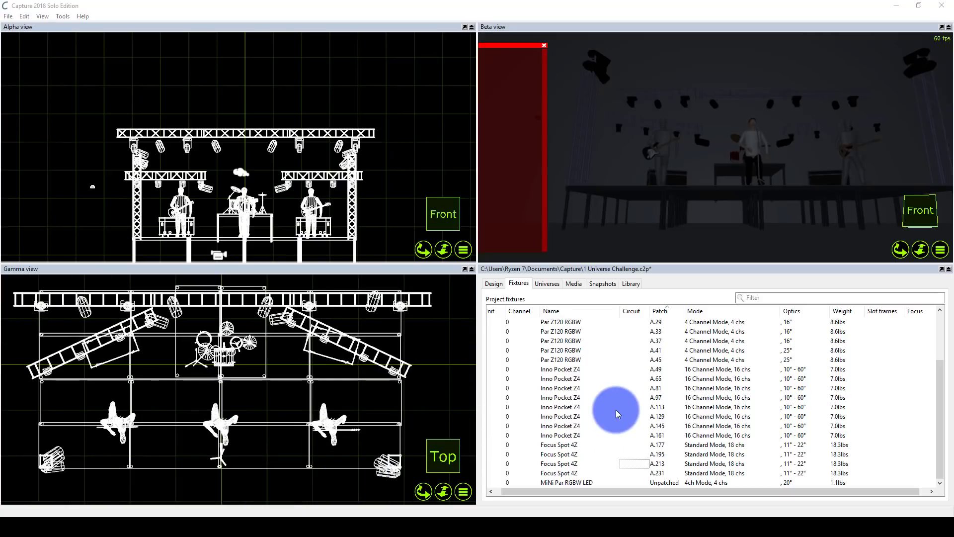
pyautogui.click(663, 474)
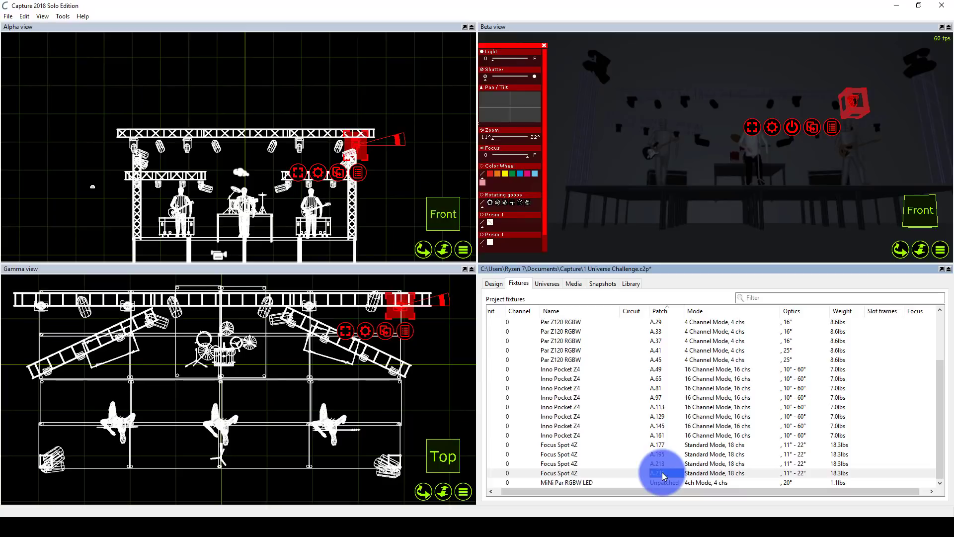
pyautogui.scroll(3, 663, 475)
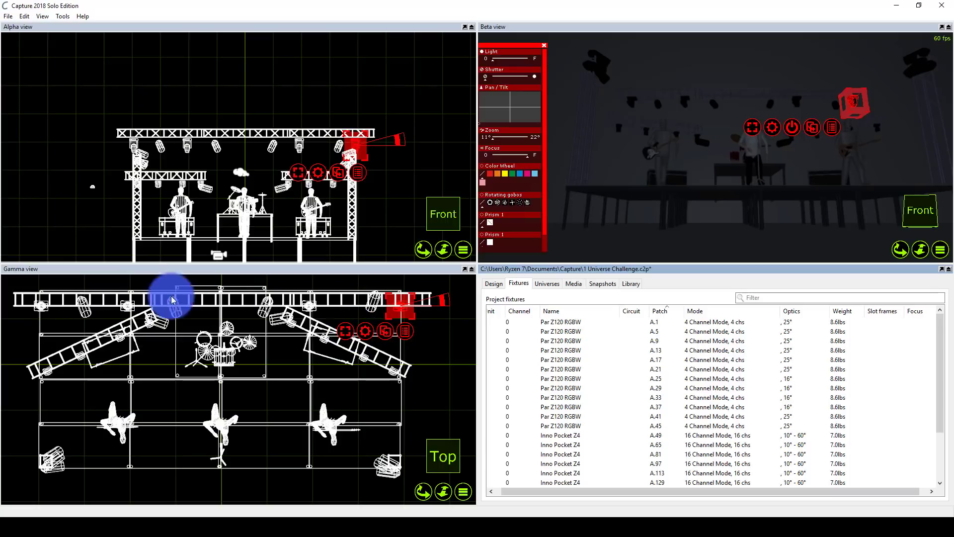
pyautogui.click(113, 291)
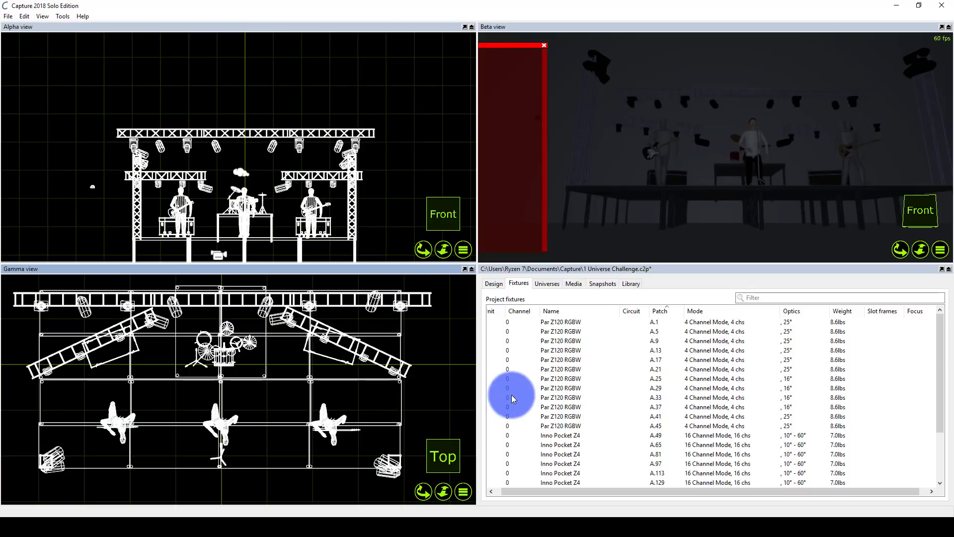
pyautogui.scroll(-3, 512, 394)
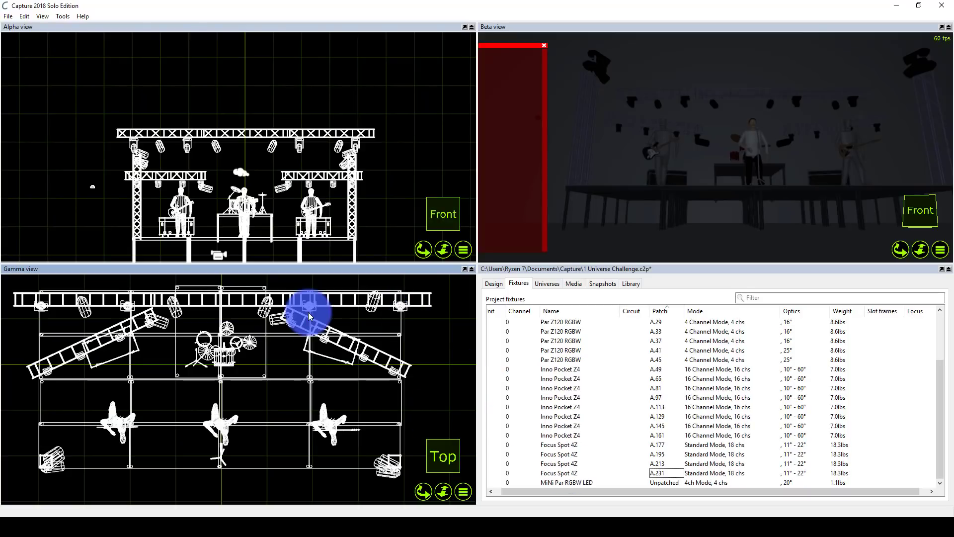